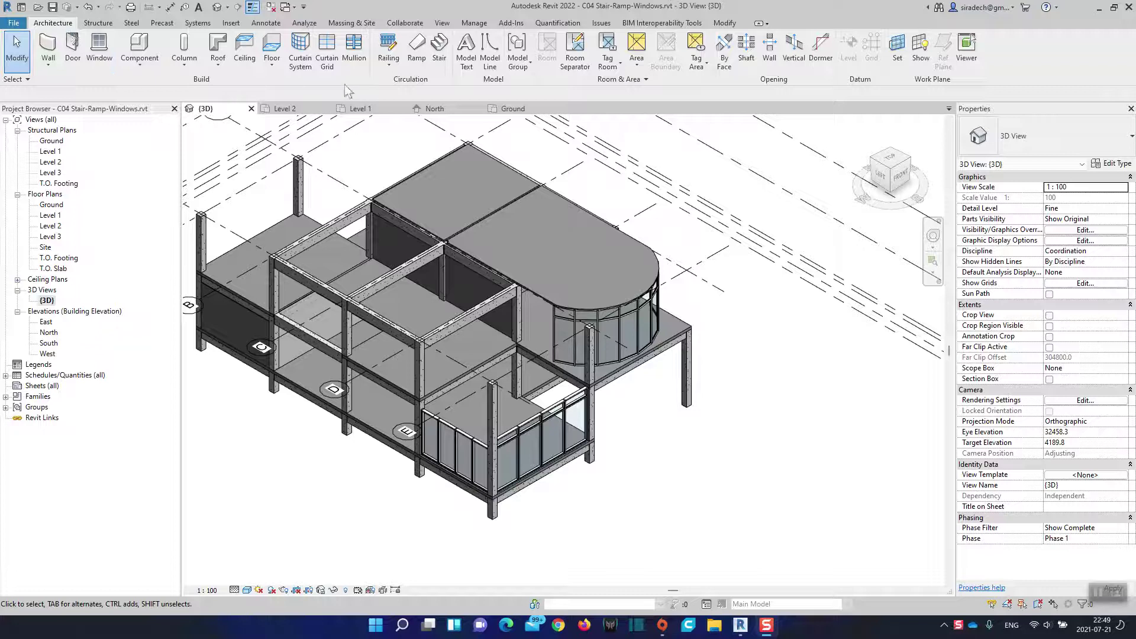
# Start a new ramp, keep Ramp 1 as its type, and open its type properties.
pyautogui.click(417, 53)
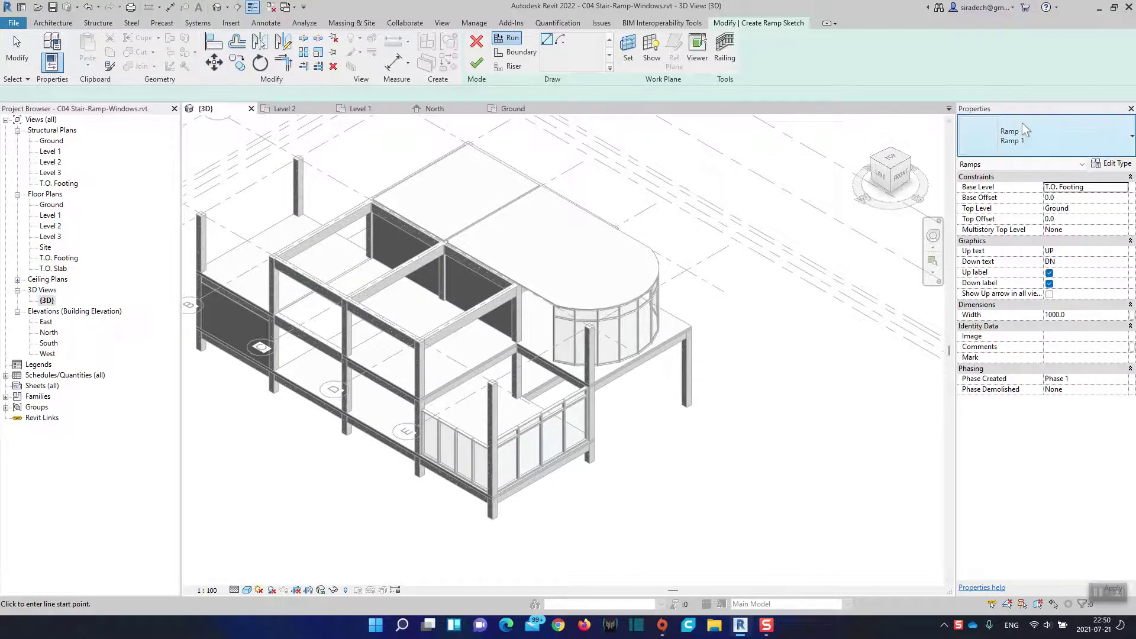
pyautogui.click(1095, 135)
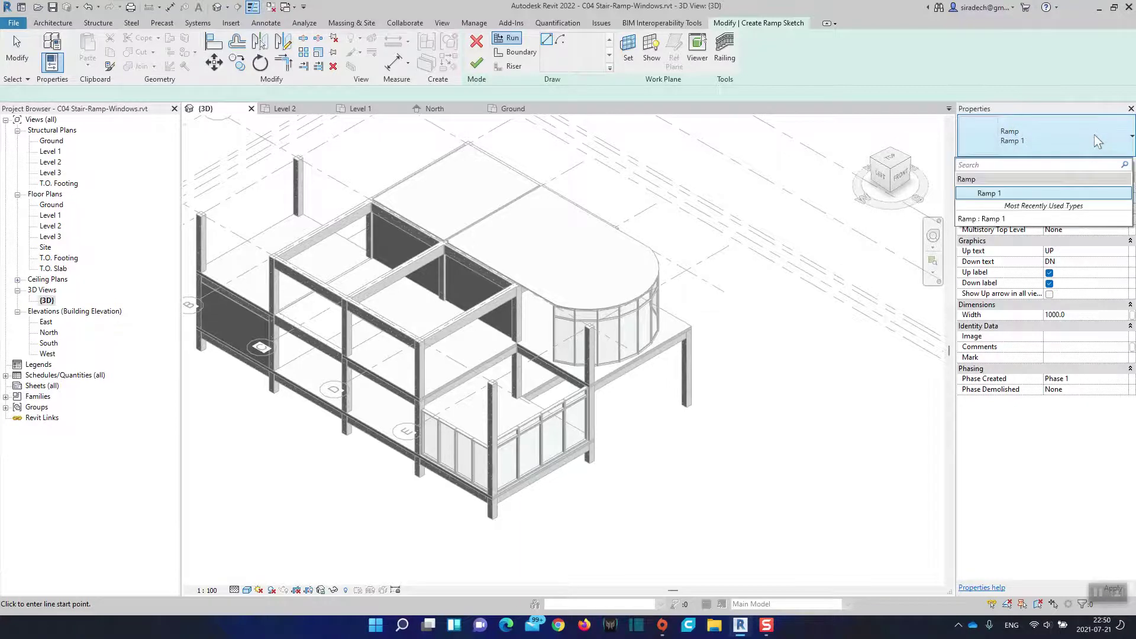
pyautogui.click(1058, 96)
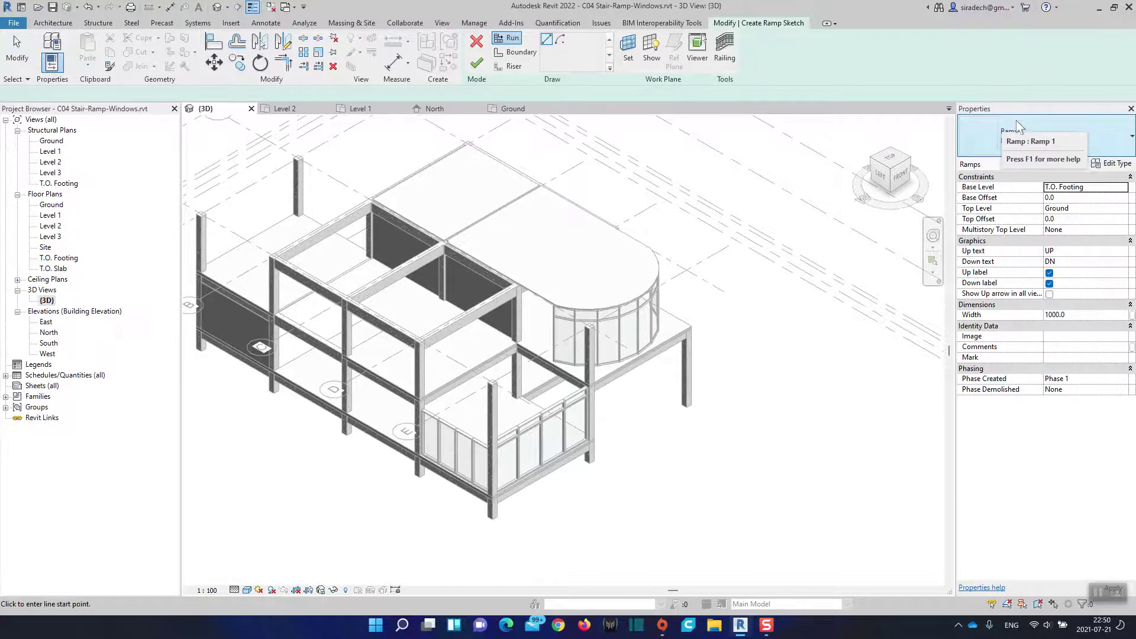
pyautogui.click(1118, 166)
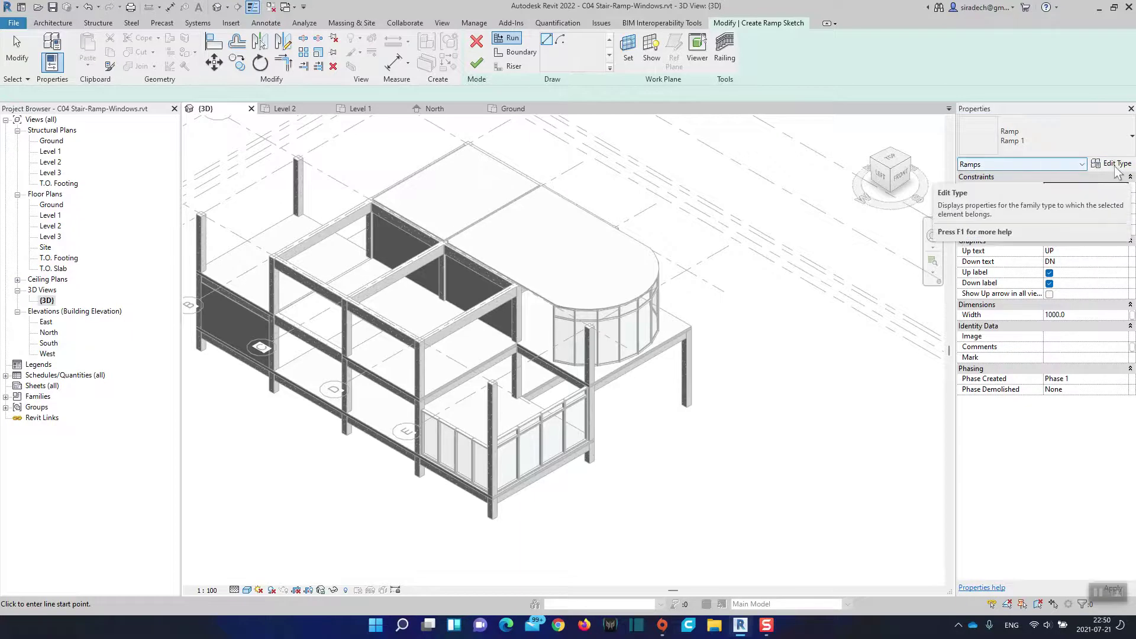
# Move the Ramp 1 Type Properties dialog to the screen centre and narrow it.
pyautogui.moveTo(868, 116); pyautogui.dragTo(563, 109)
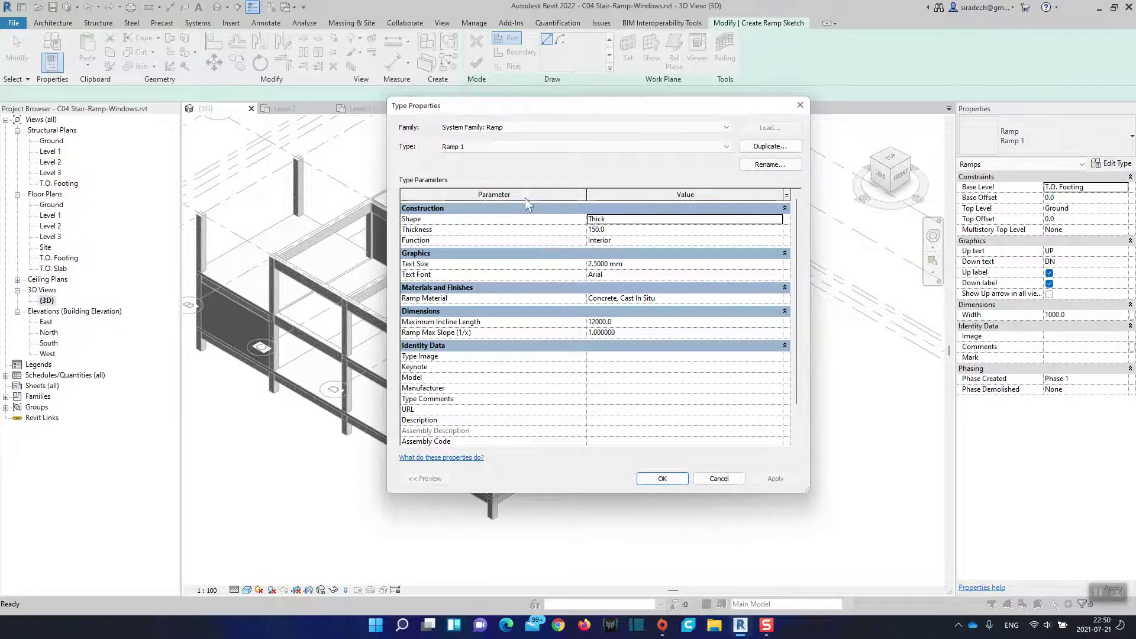
pyautogui.moveTo(389, 223); pyautogui.dragTo(433, 223)
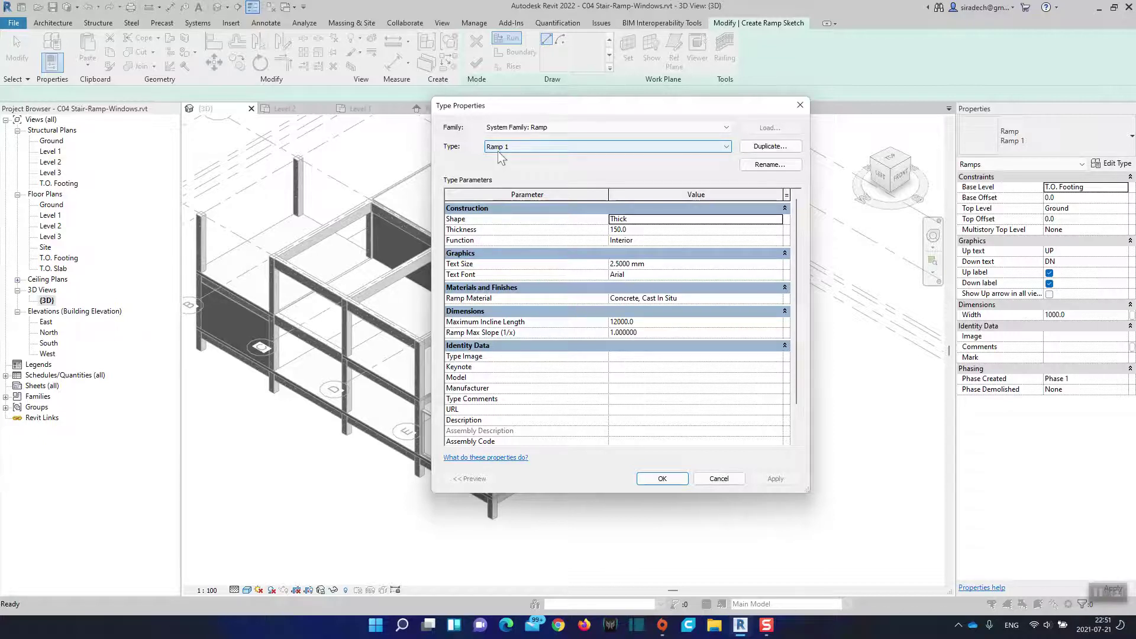
# Duplicate the Ramp 1 type under the name 'My Ramp'.
pyautogui.click(769, 148)
pyautogui.click(565, 254)
pyautogui.doubleClick(564, 253)
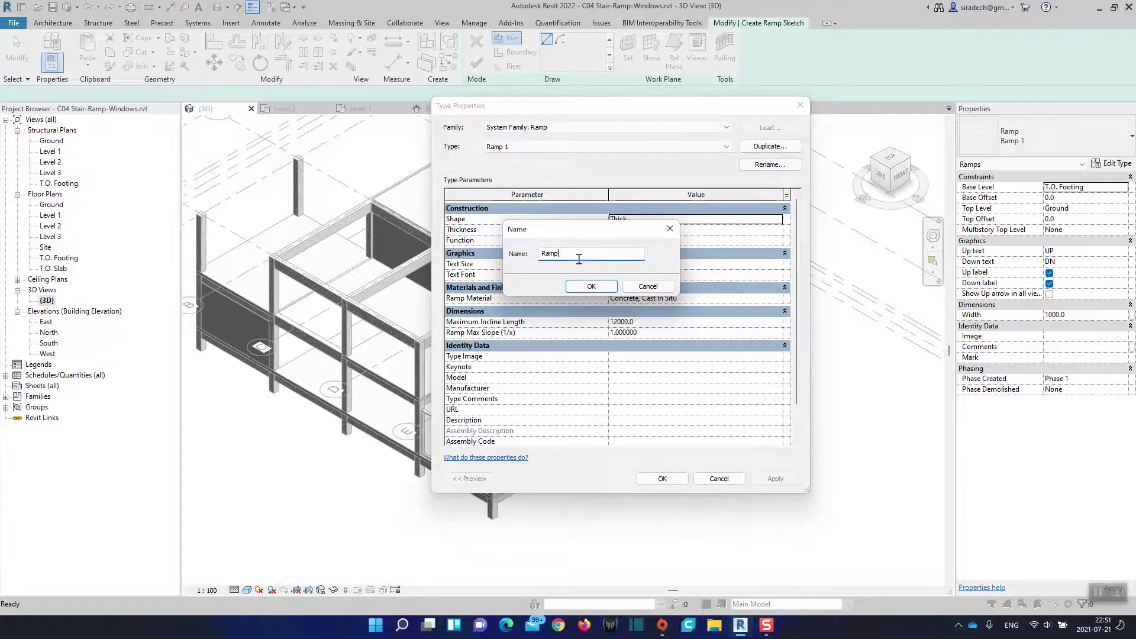
pyautogui.click(543, 254)
pyautogui.write('My')
pyautogui.click(592, 286)
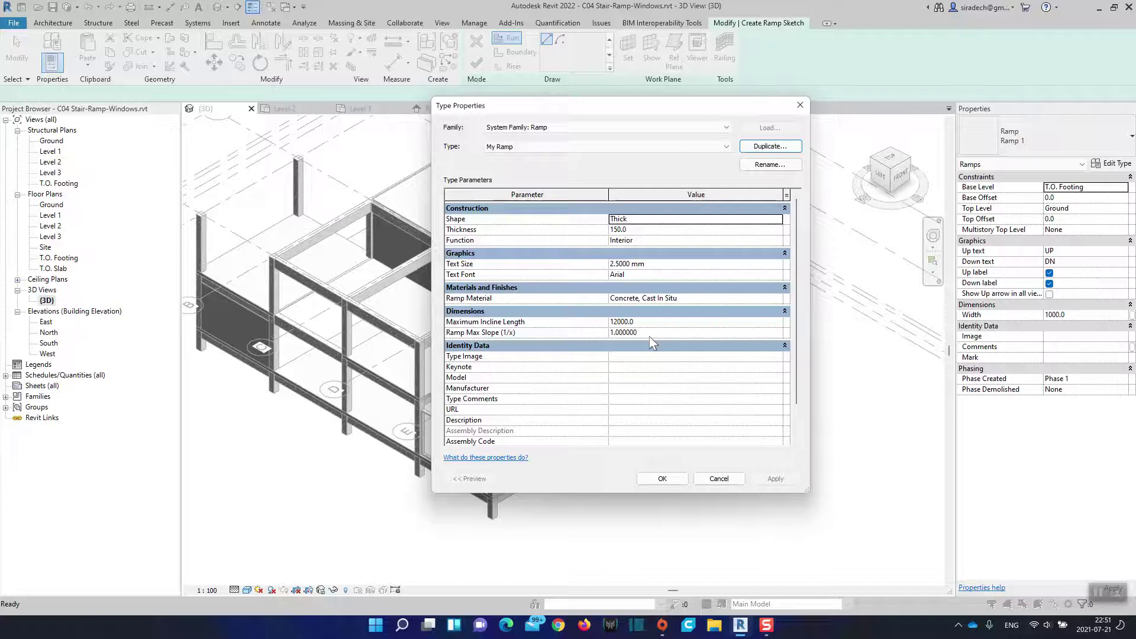
# Set My Ramp's maximum slope (1/x) to 10 and switch to the Ground floor plan.
pyautogui.click(649, 335)
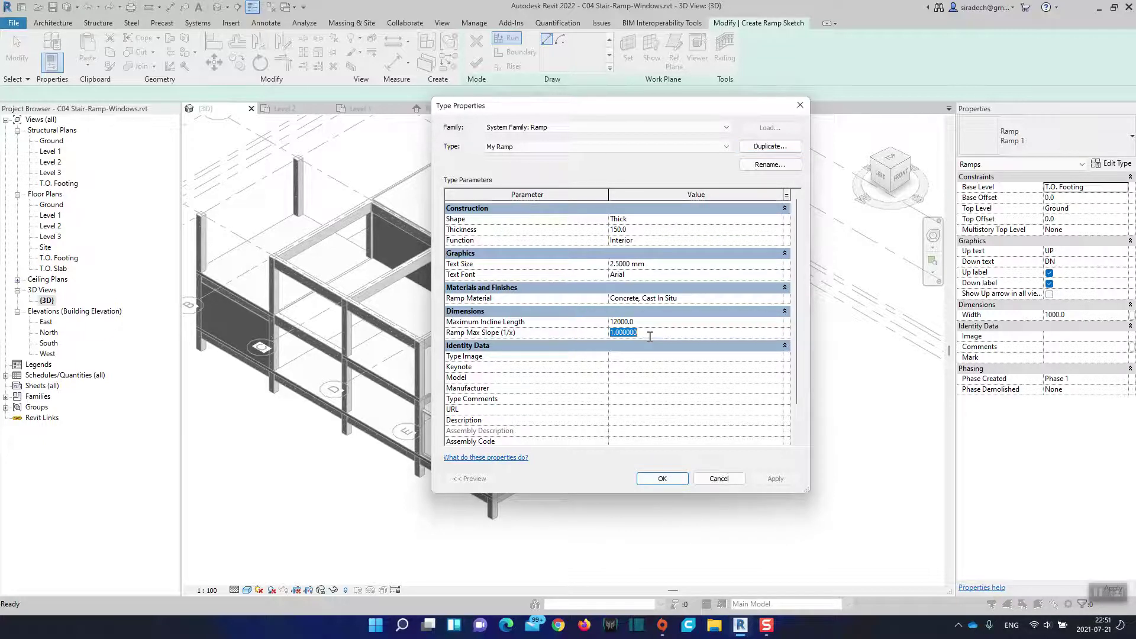
pyautogui.write('10')
pyautogui.click(663, 477)
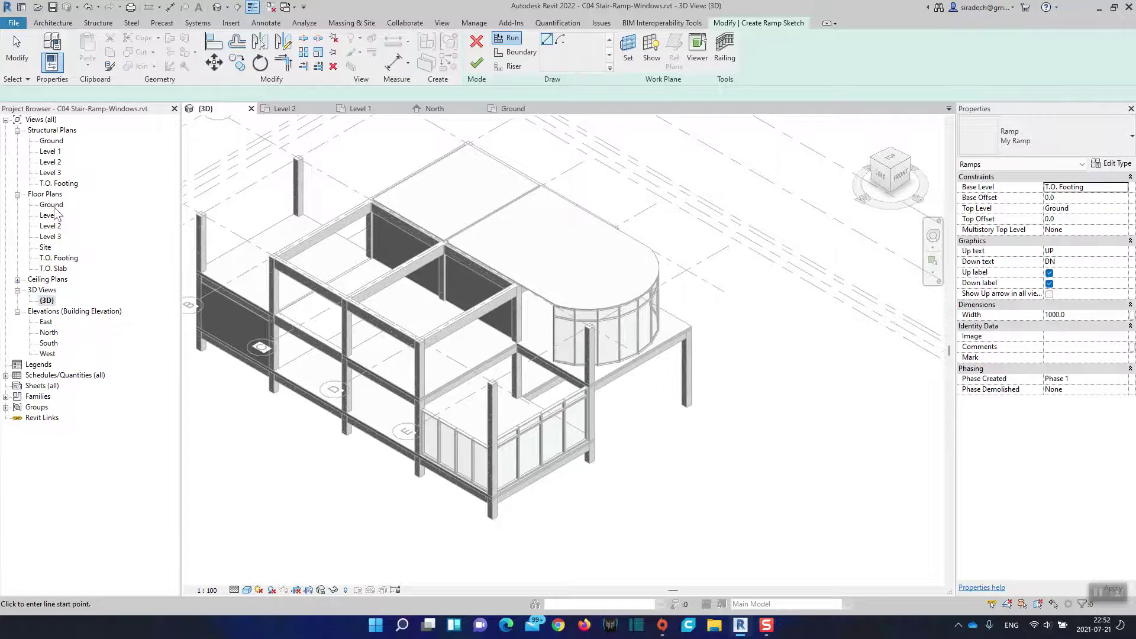
pyautogui.doubleClick(53, 206)
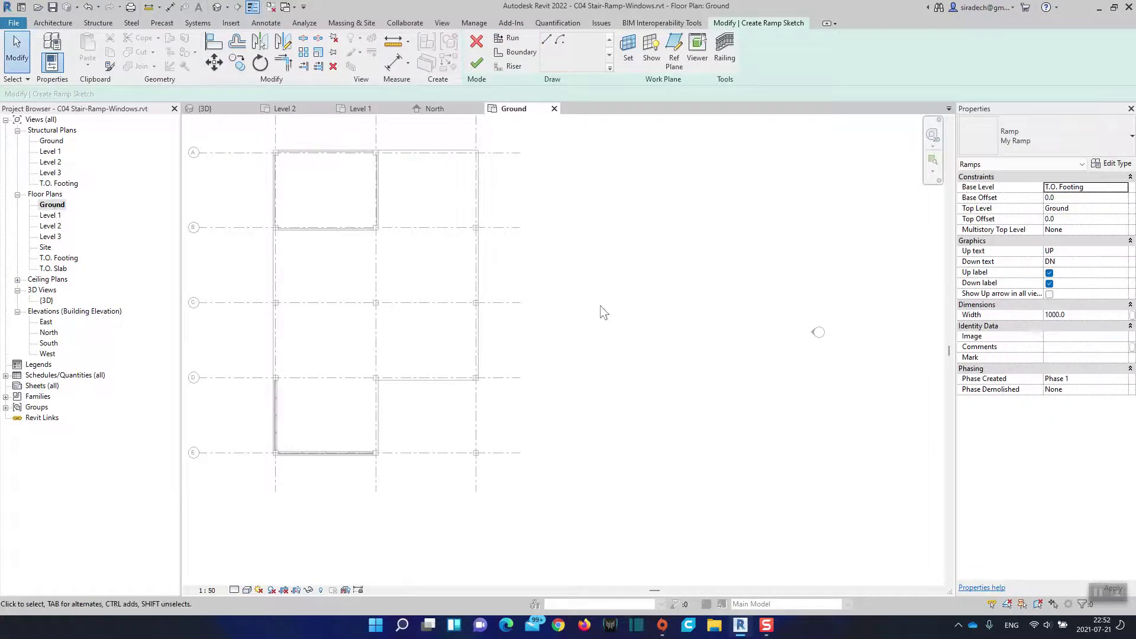
# Set the ramp's base level to Ground and its top level to Level 1.
pyautogui.scroll(-2, 603, 304)
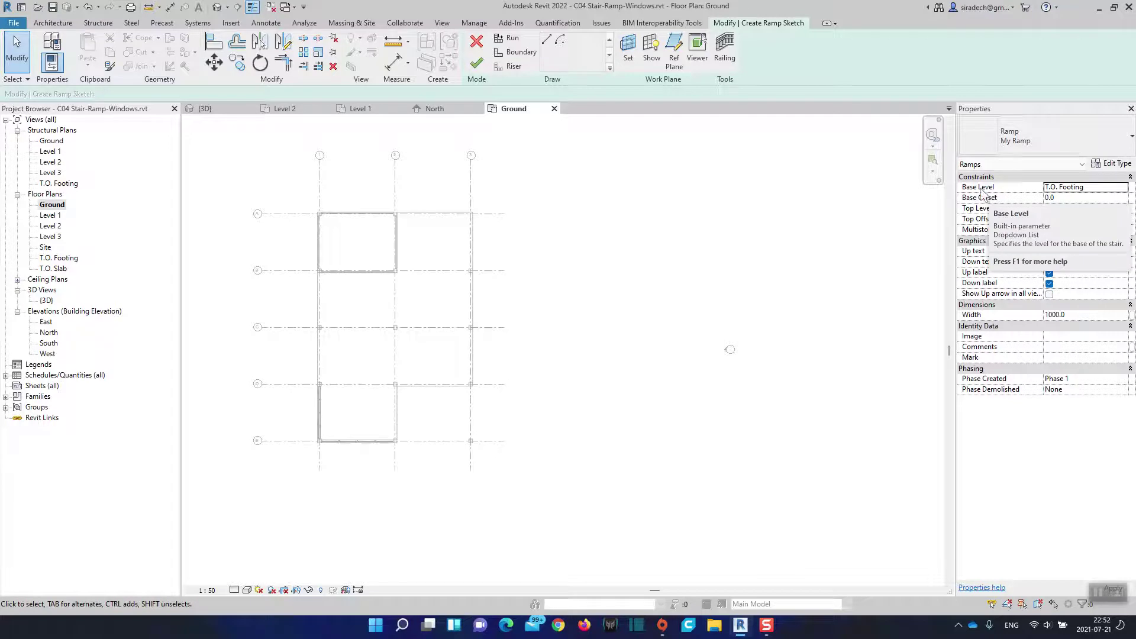
pyautogui.click(1123, 187)
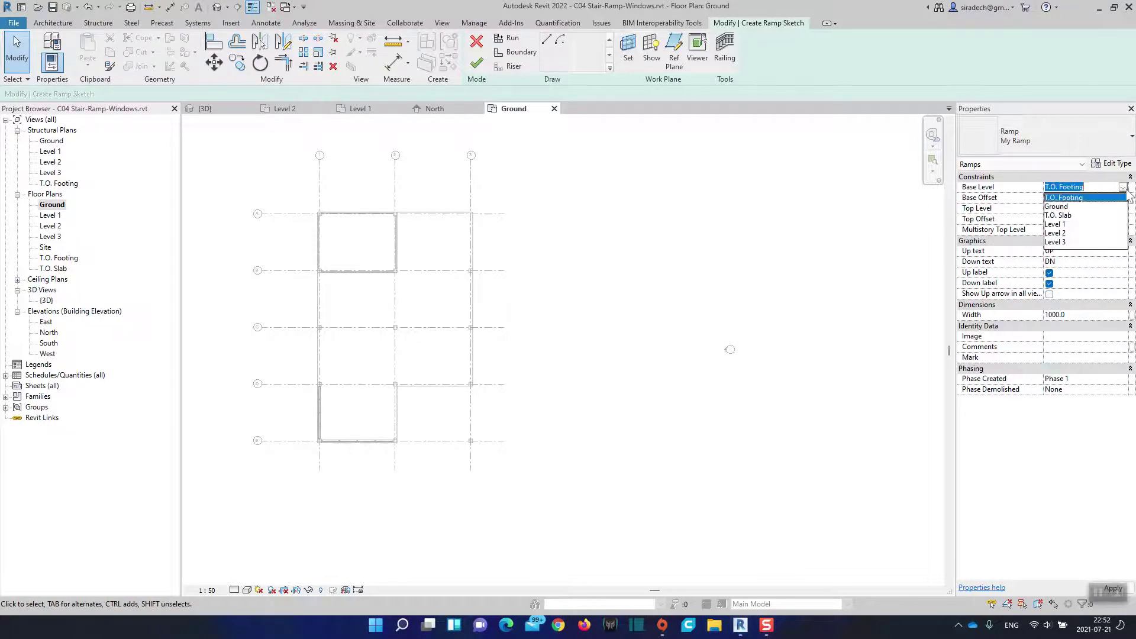
pyautogui.click(1058, 207)
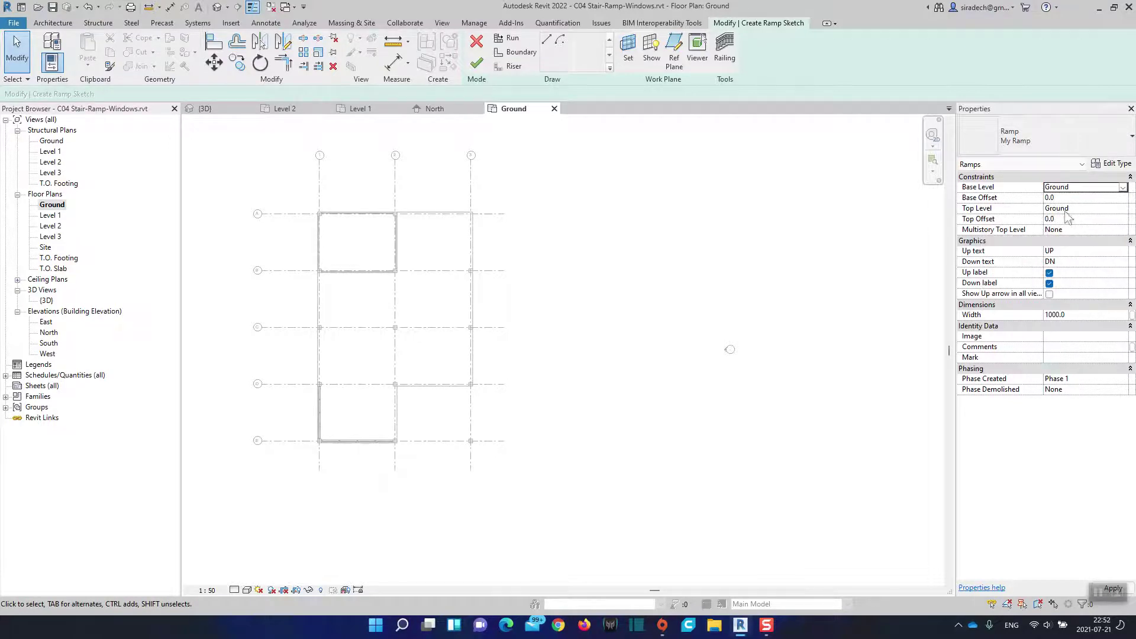
pyautogui.click(1126, 212)
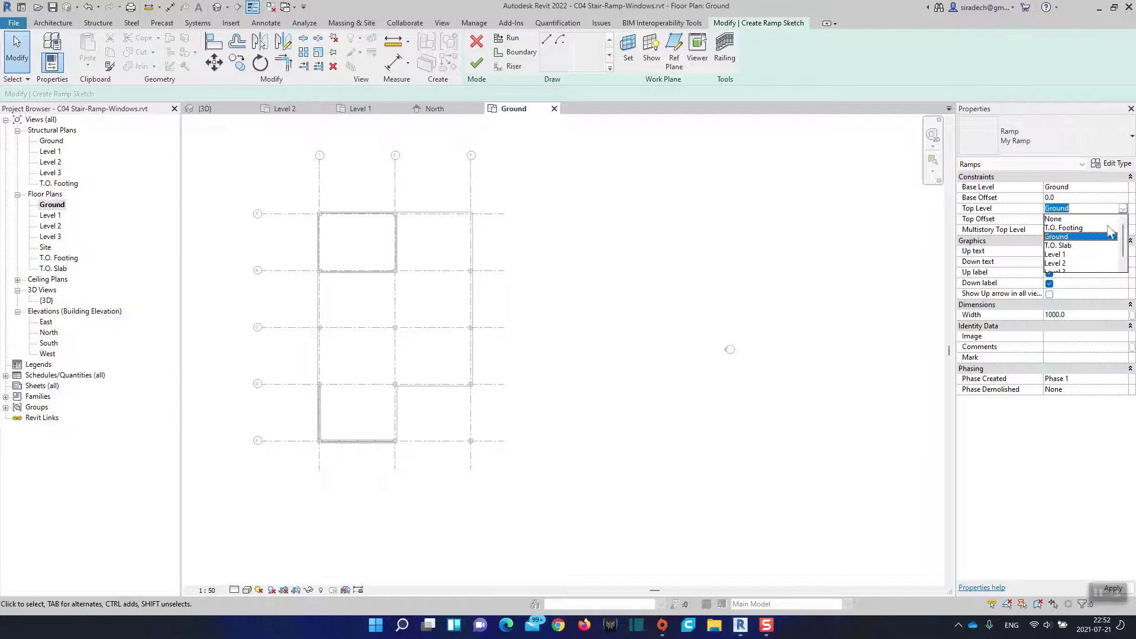
pyautogui.click(1073, 262)
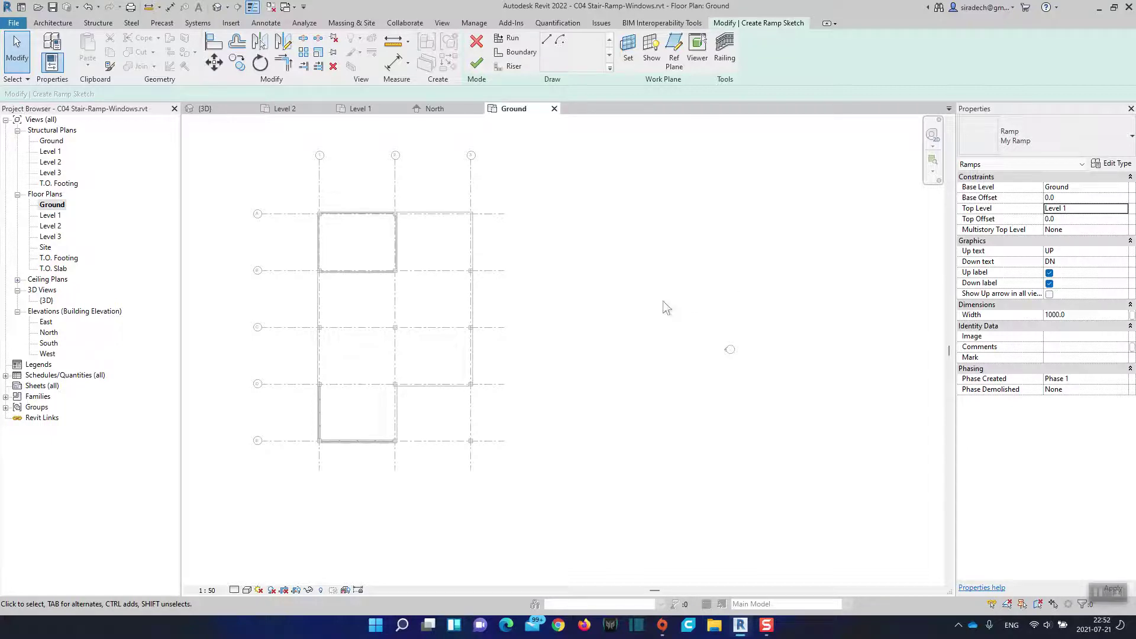
pyautogui.moveTo(645, 304); pyautogui.dragTo(571, 299, button='middle')
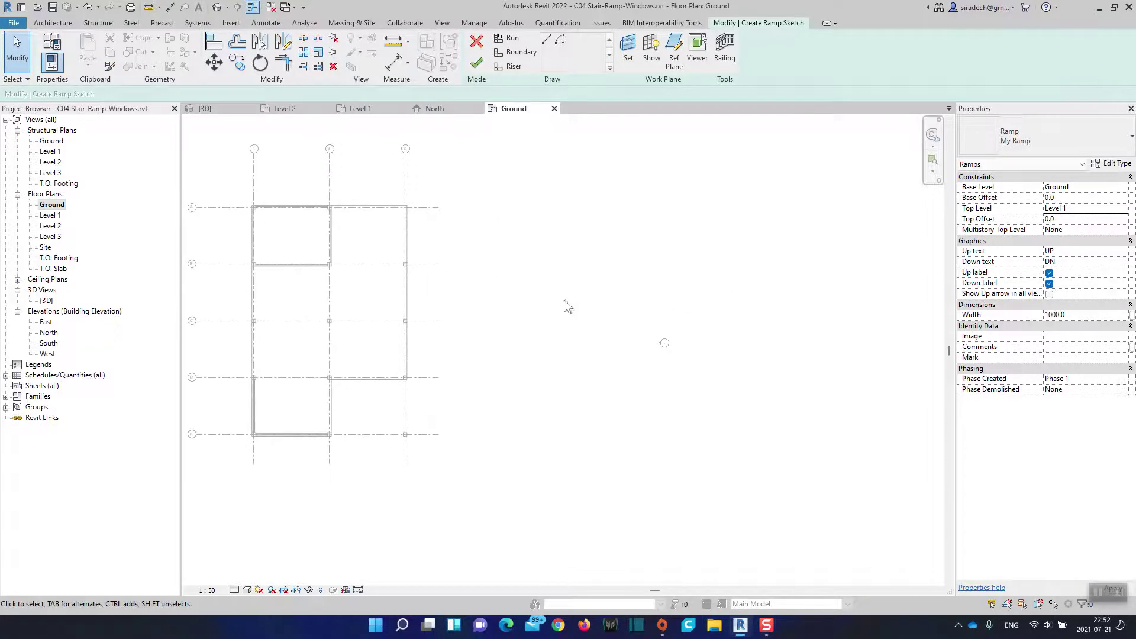
pyautogui.scroll(1, 549, 301)
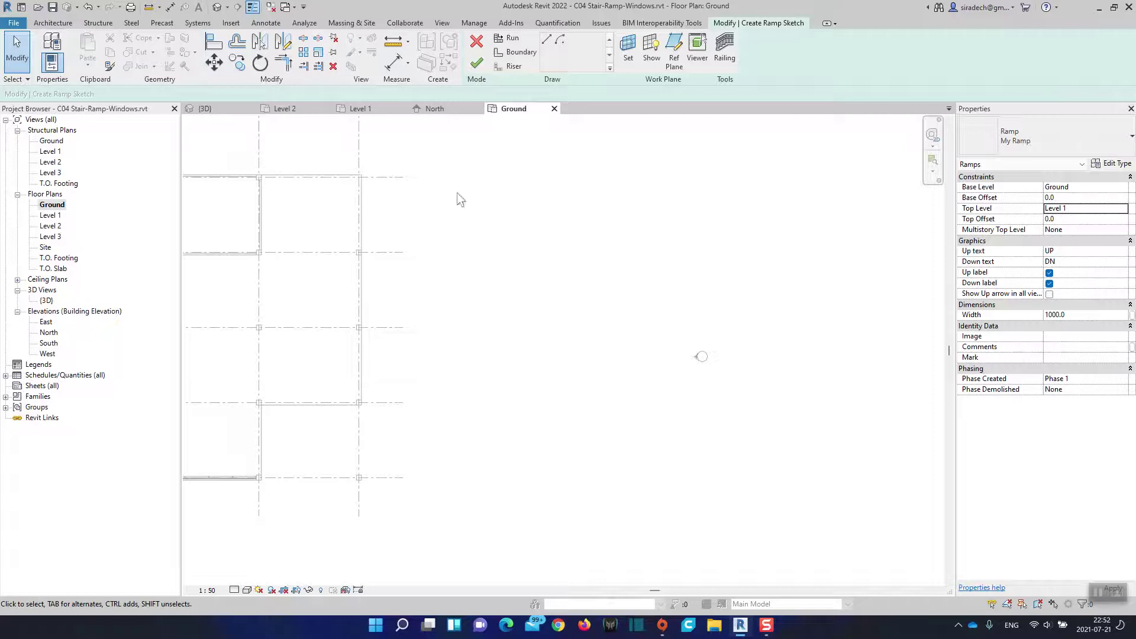
# Sketch the first ramp run, 1000 long.
pyautogui.click(507, 38)
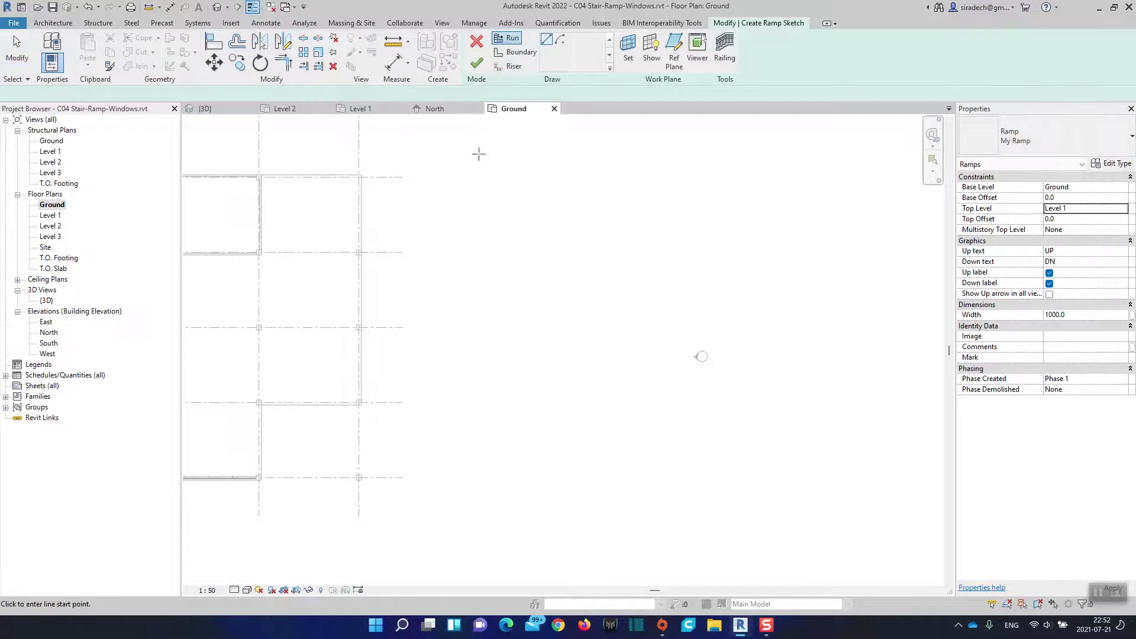
pyautogui.scroll(1, 480, 284)
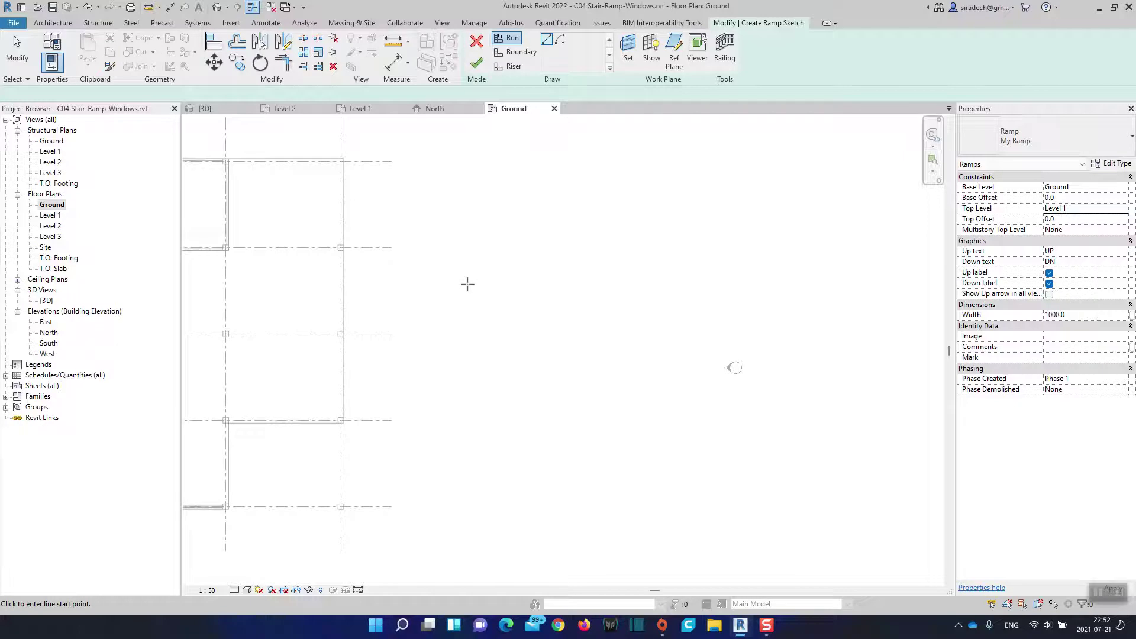
pyautogui.click(468, 284)
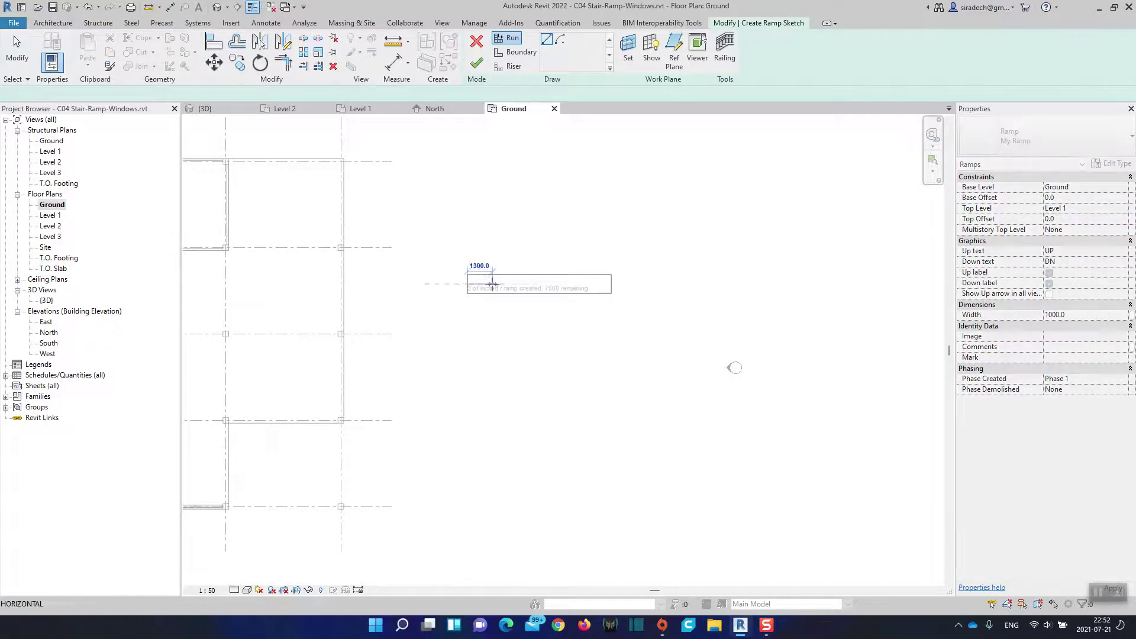
pyautogui.scroll(4, 496, 284)
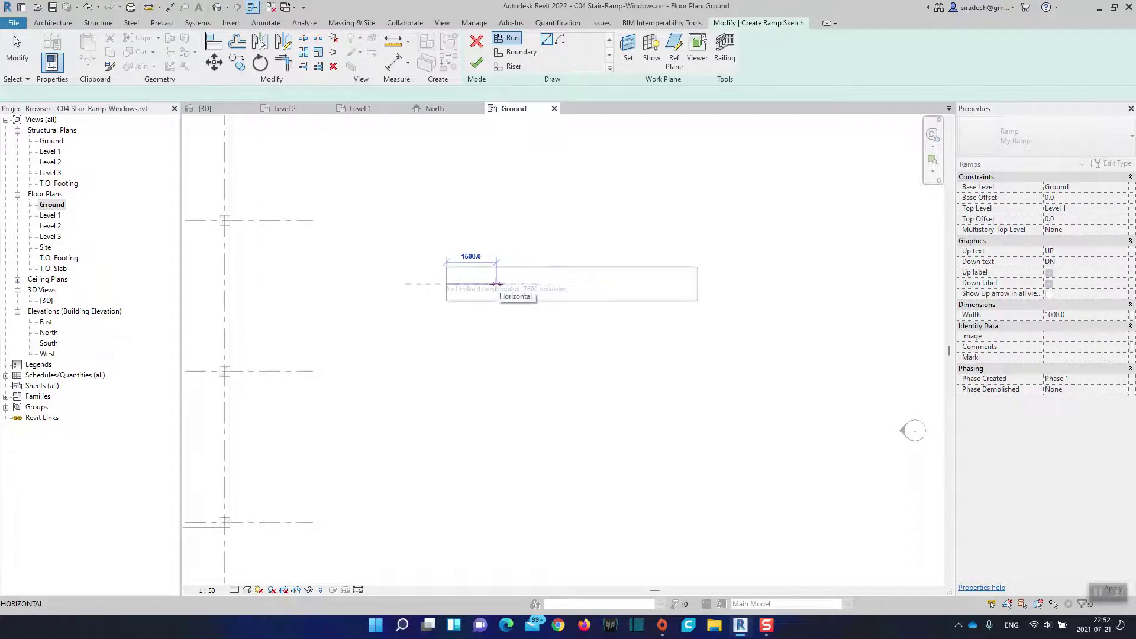
pyautogui.scroll(1, 480, 284)
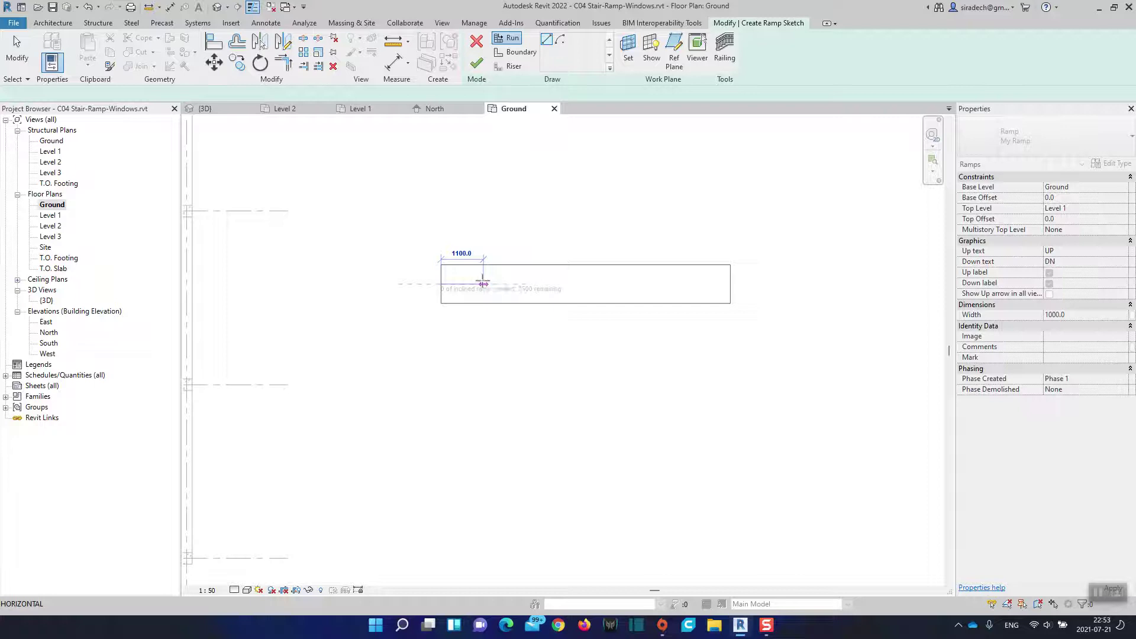
pyautogui.click(480, 284)
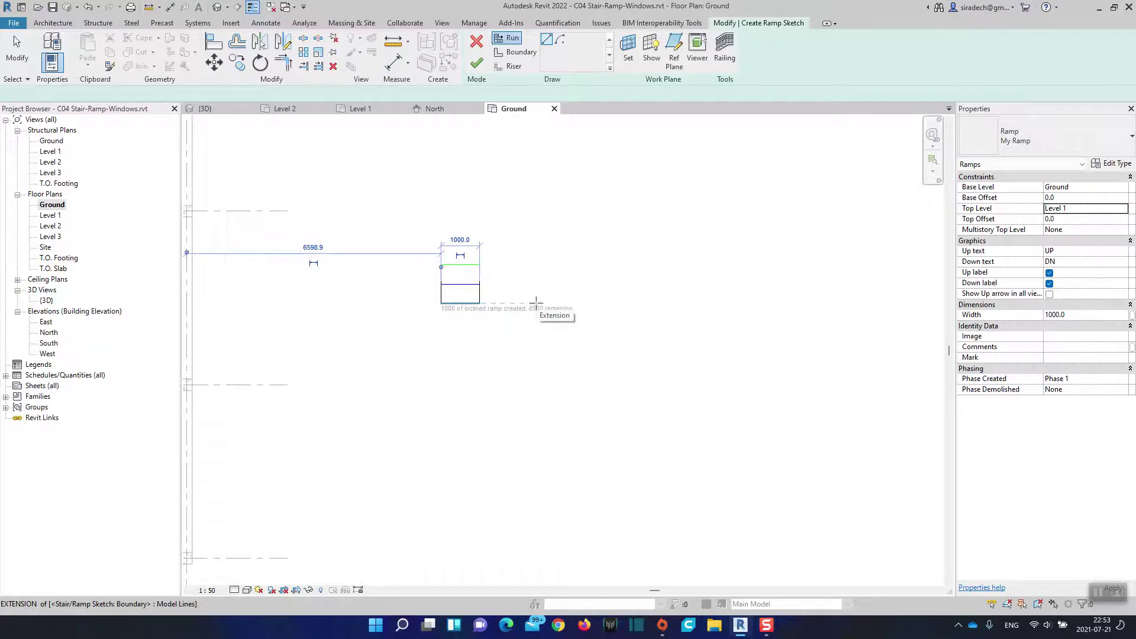
# Sketch the second run turning downward at a right angle, then finish the ramp sketch.
pyautogui.click(536, 302)
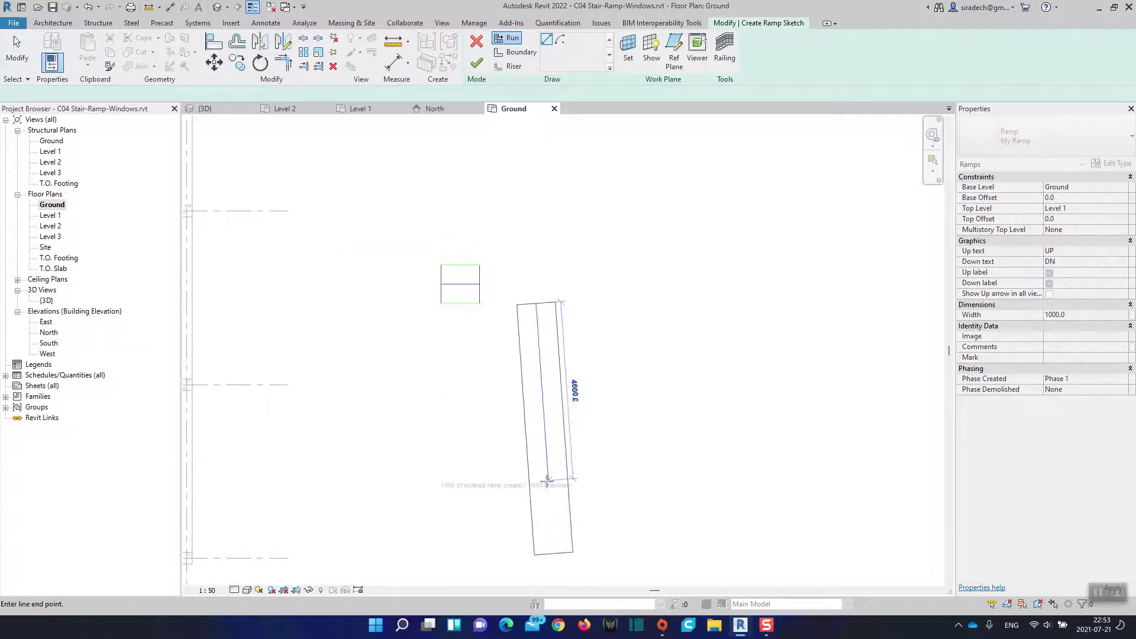
pyautogui.click(535, 556)
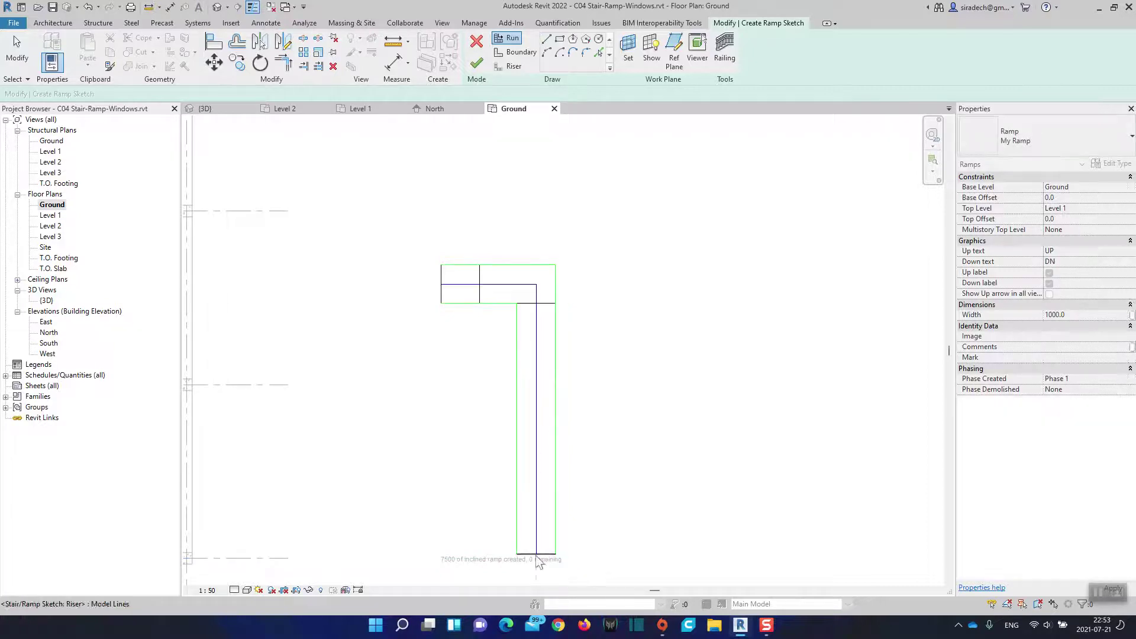
pyautogui.scroll(1, 450, 490)
pyautogui.moveTo(450, 490); pyautogui.dragTo(439, 409, button='middle')
pyautogui.scroll(-2, 438, 425)
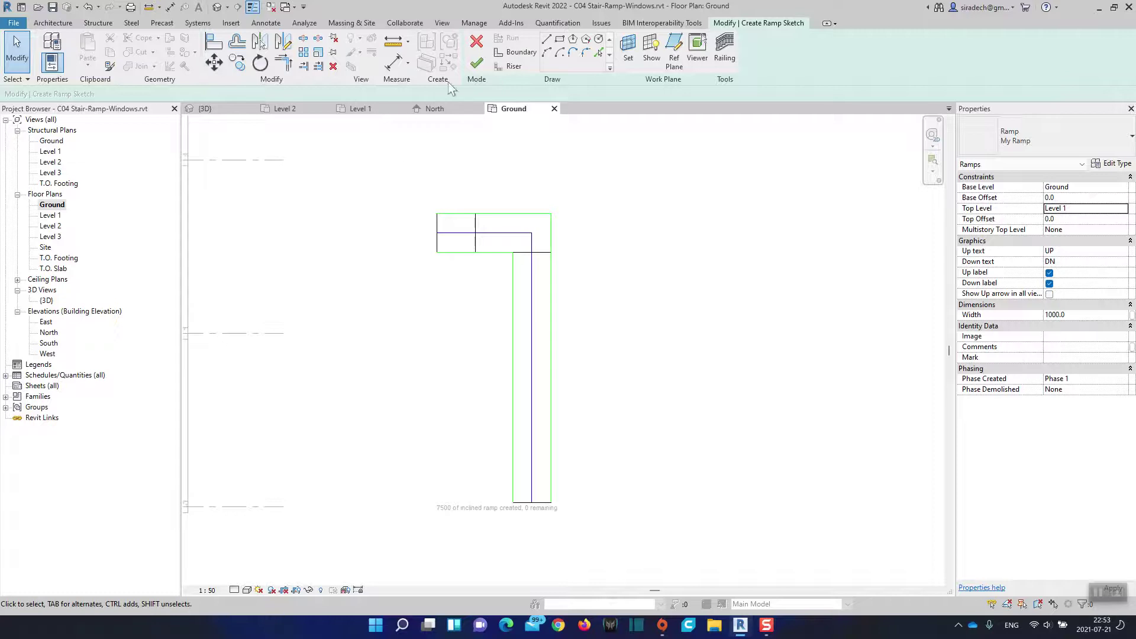
pyautogui.click(477, 62)
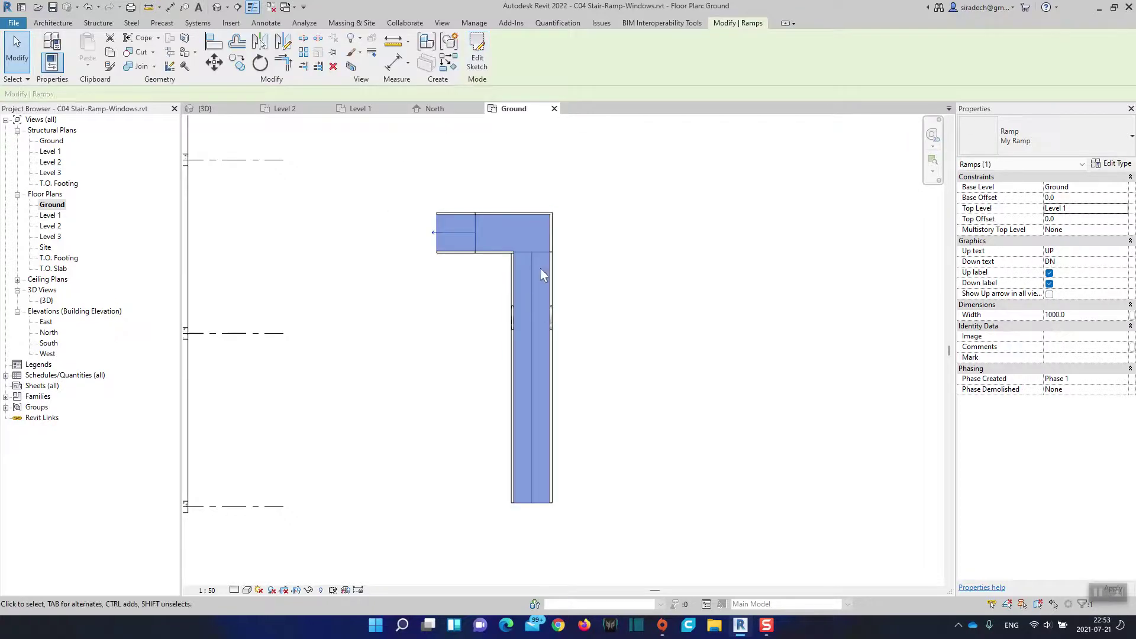
# Inspect the L-shaped ramp in 3D from the front and top, then go to Level 1.
pyautogui.doubleClick(46, 301)
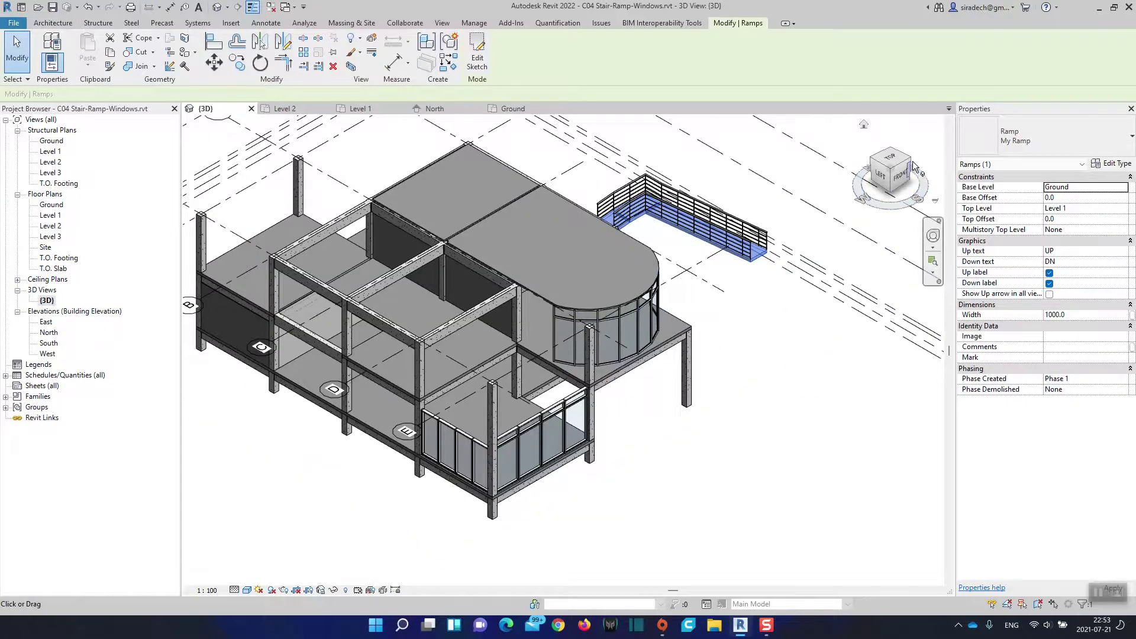
pyautogui.click(900, 170)
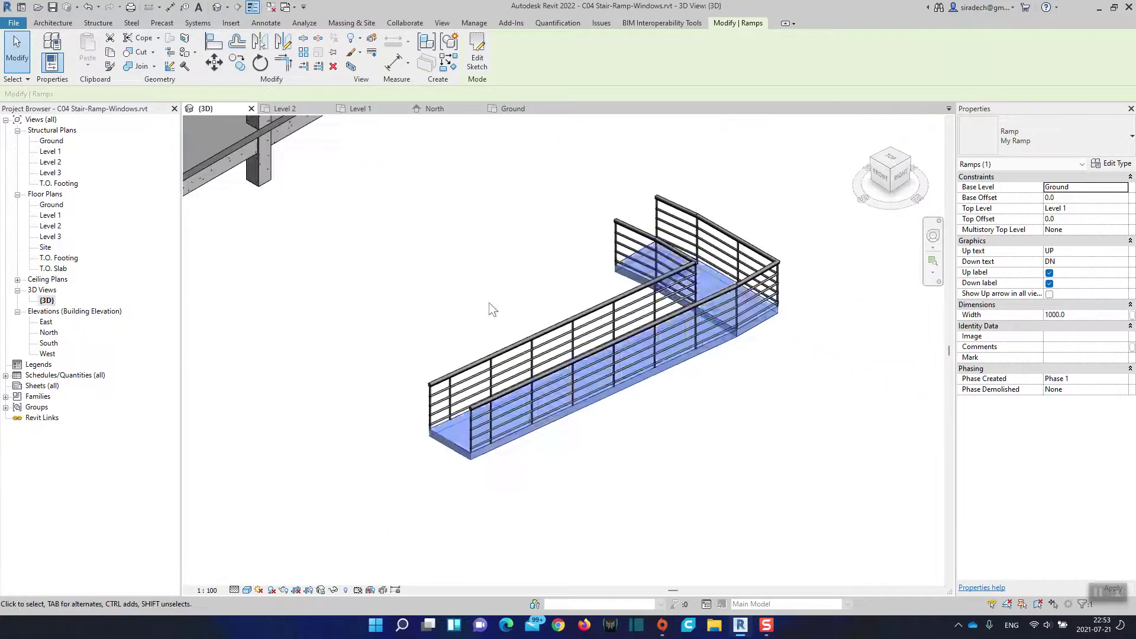
pyautogui.click(489, 303)
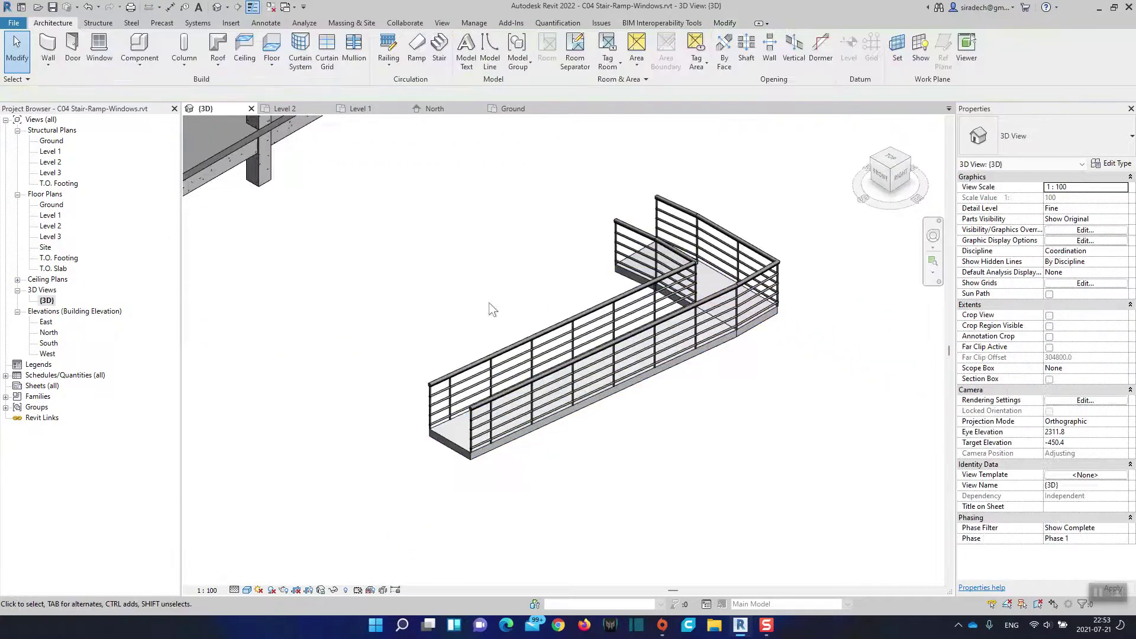
pyautogui.click(880, 184)
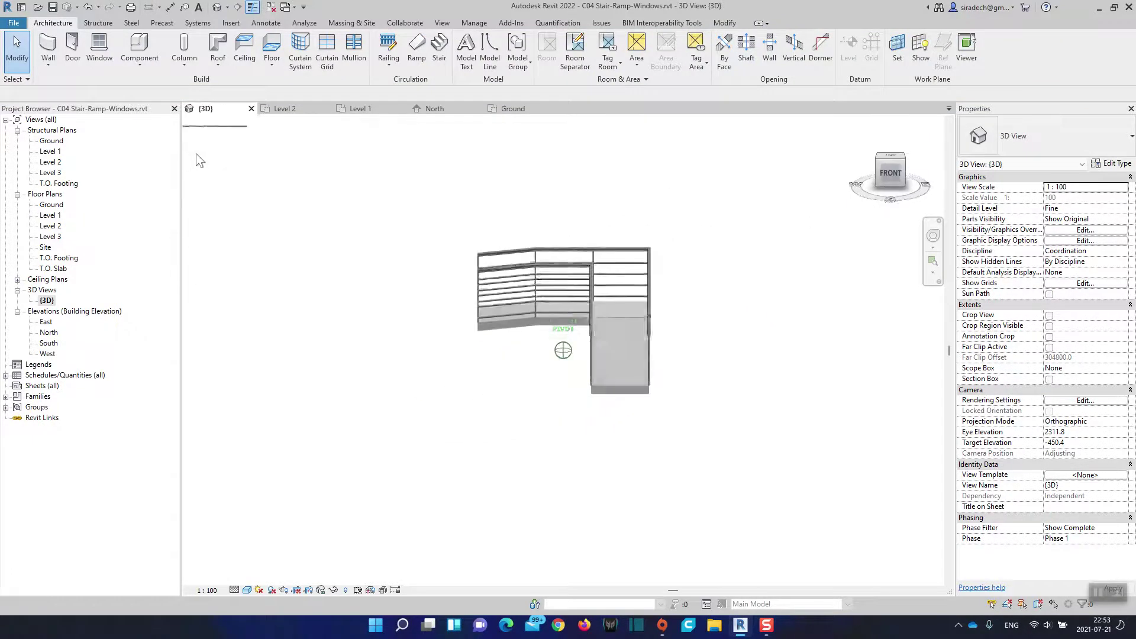
pyautogui.keyDown('shift'); pyautogui.moveTo(218, 148); pyautogui.dragTo(209, 223, button='middle'); pyautogui.keyUp('shift')
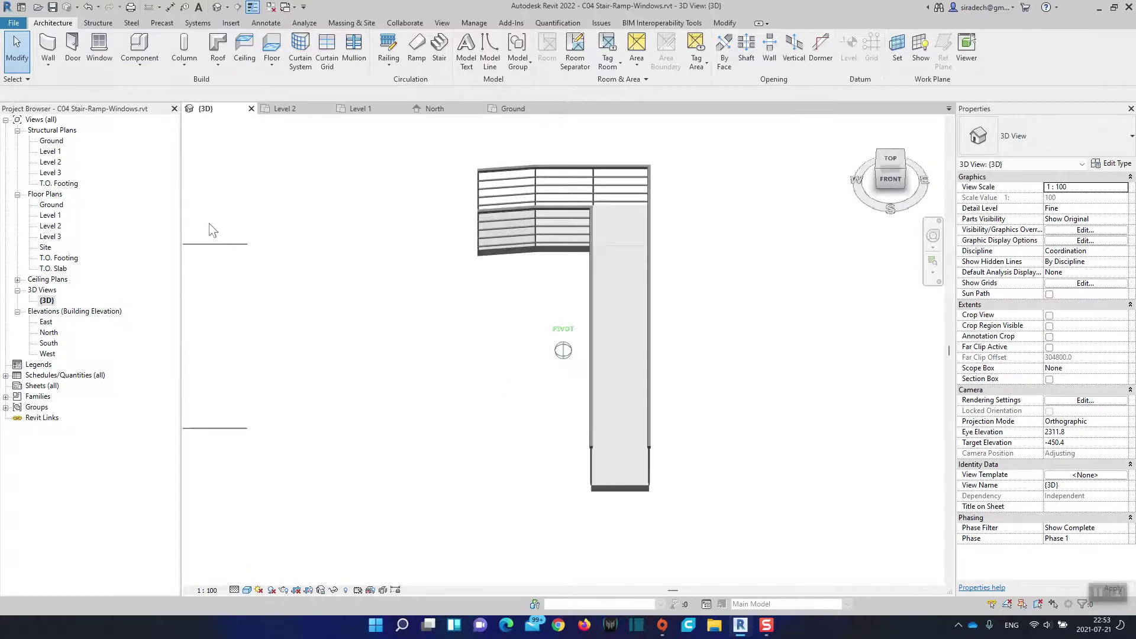
pyautogui.click(891, 163)
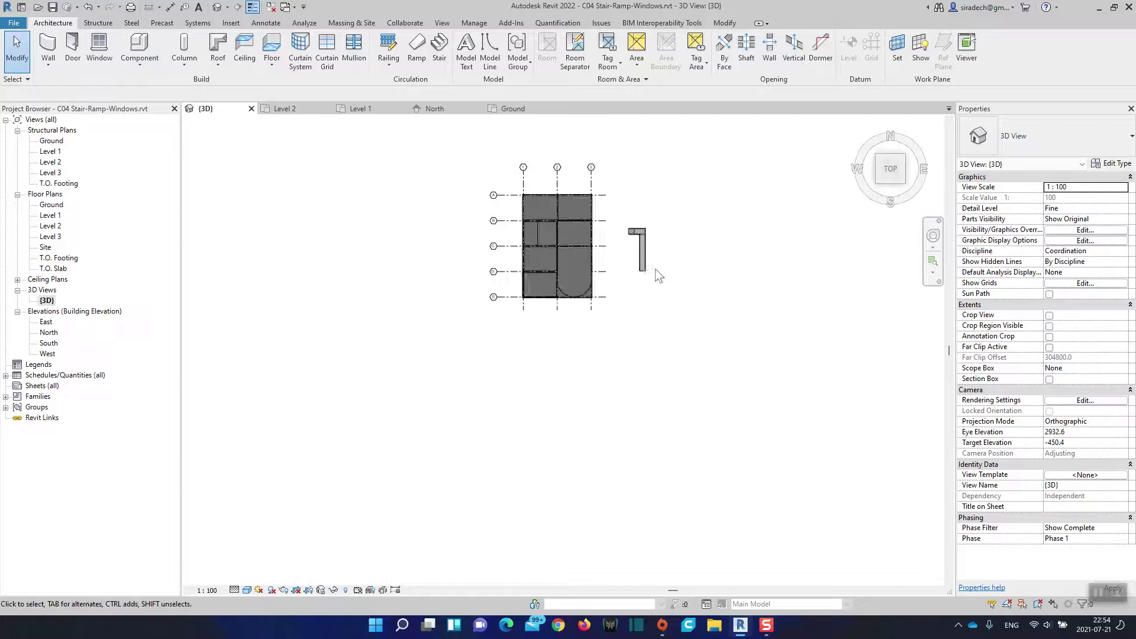
pyautogui.click(584, 364)
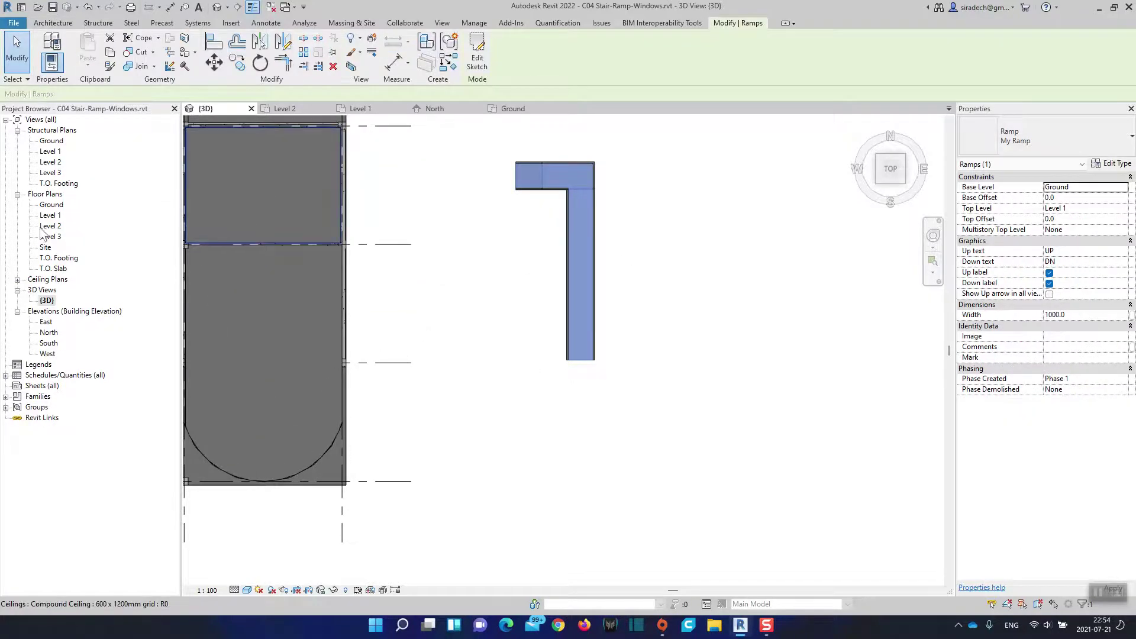
pyautogui.doubleClick(51, 217)
# Flip My Ramp's run direction in the Level 1 plan and return to the 3D view.
pyautogui.scroll(2, 625, 260)
pyautogui.scroll(1, 625, 260)
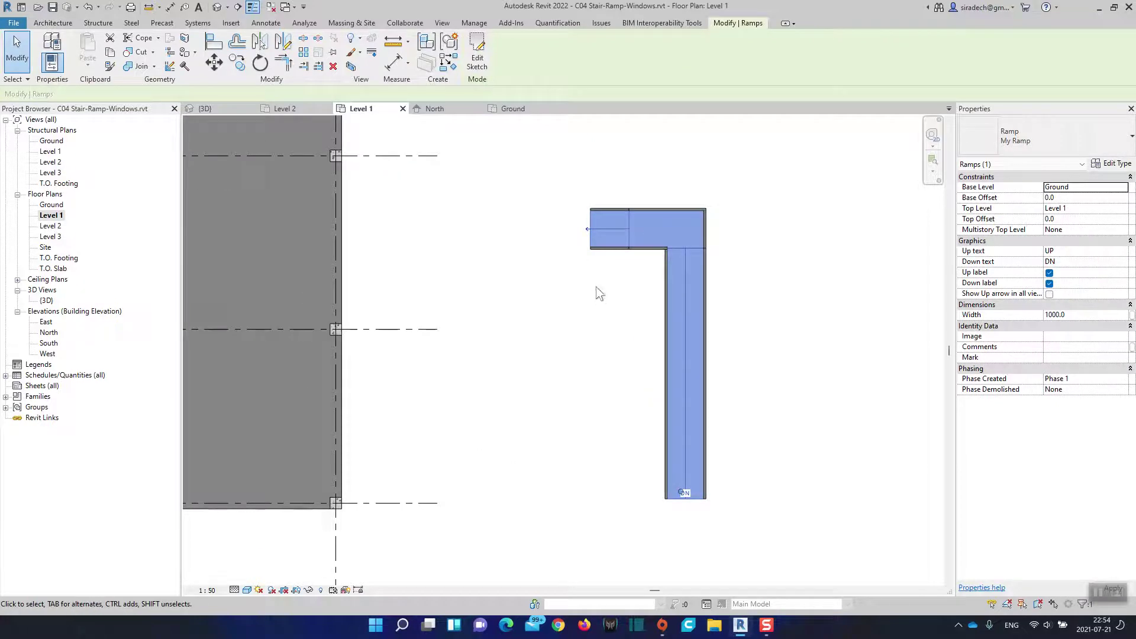
pyautogui.moveTo(601, 296); pyautogui.dragTo(543, 276, button='middle')
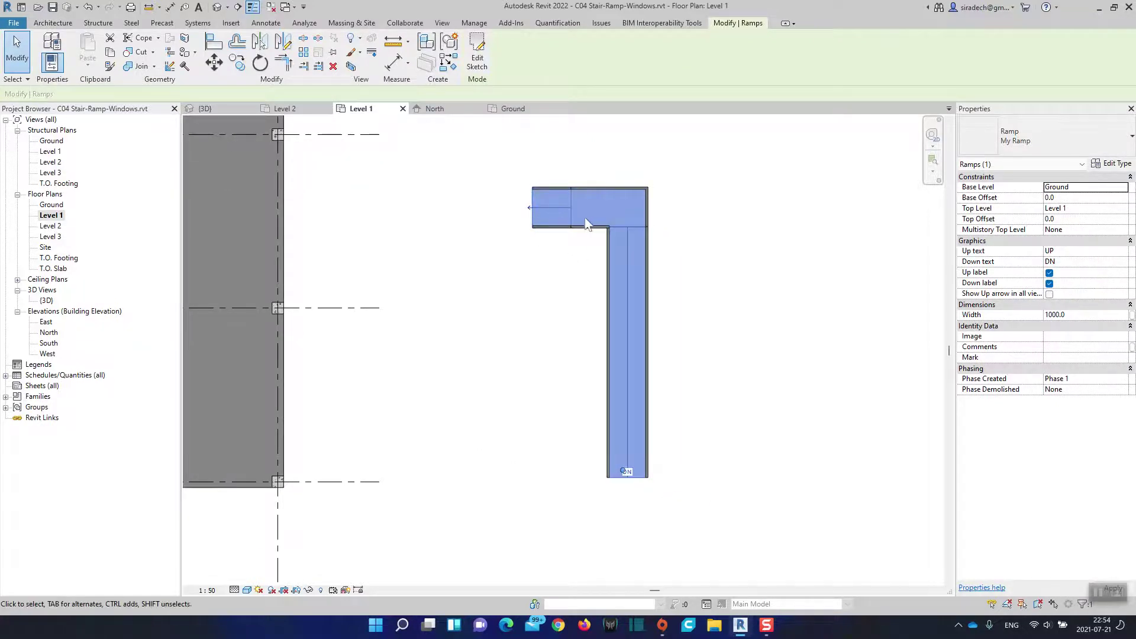
pyautogui.click(533, 210)
pyautogui.click(549, 289)
pyautogui.click(201, 109)
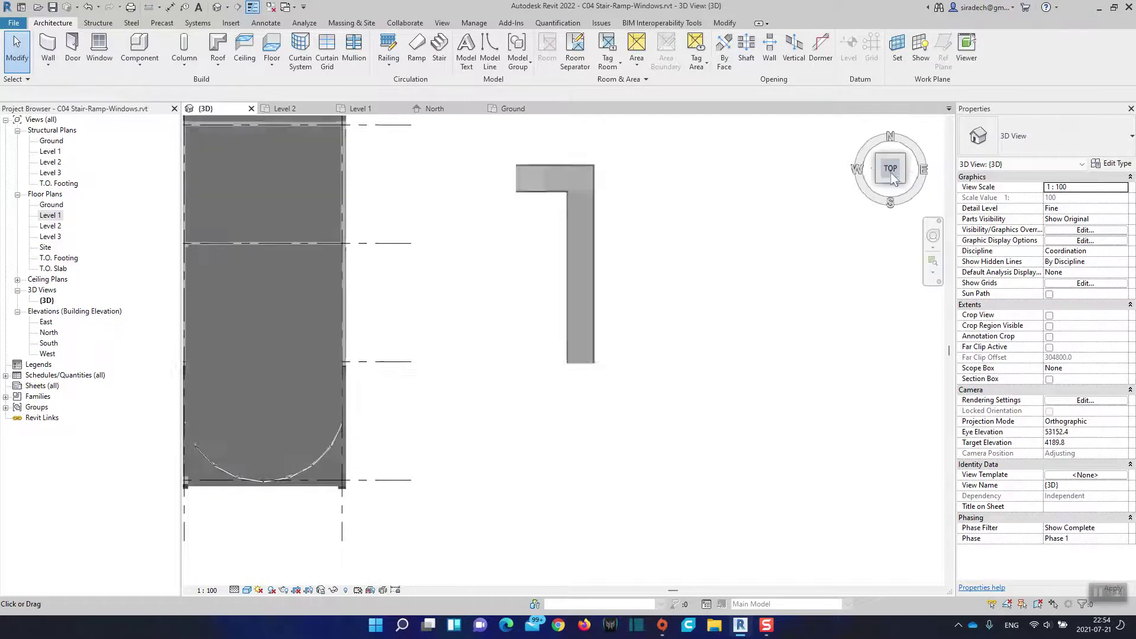
# View the ramp straight from the front in 3D, zoomed in.
pyautogui.moveTo(896, 180); pyautogui.dragTo(886, 130)
pyautogui.keyDown('shift'); pyautogui.moveTo(737, 328); pyautogui.dragTo(747, 232, button='middle'); pyautogui.keyUp('shift')
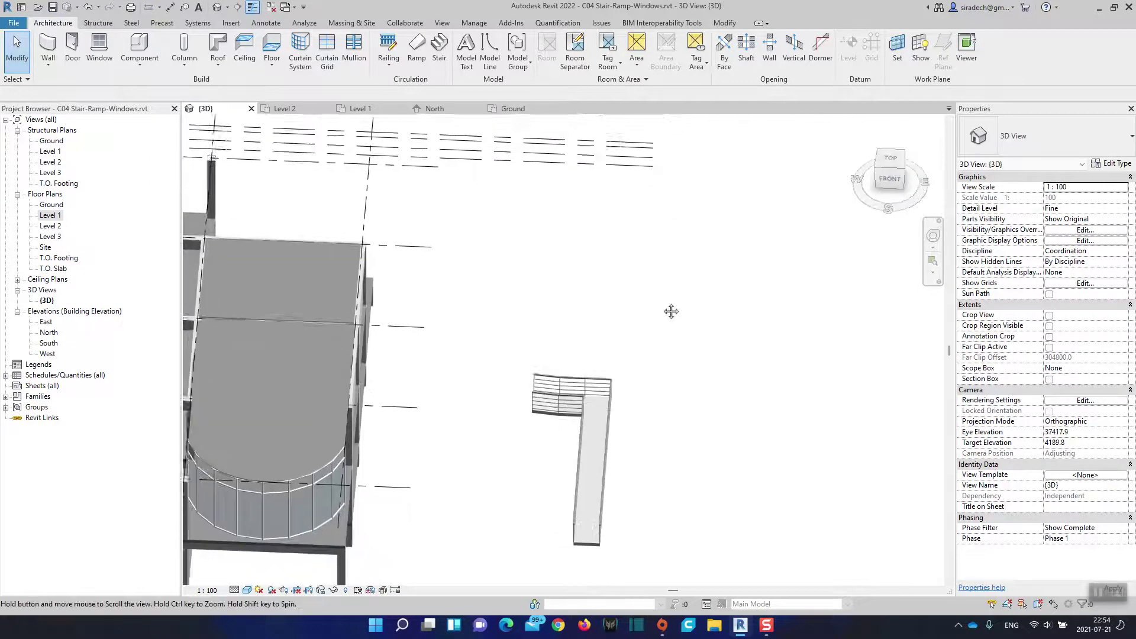
pyautogui.click(886, 179)
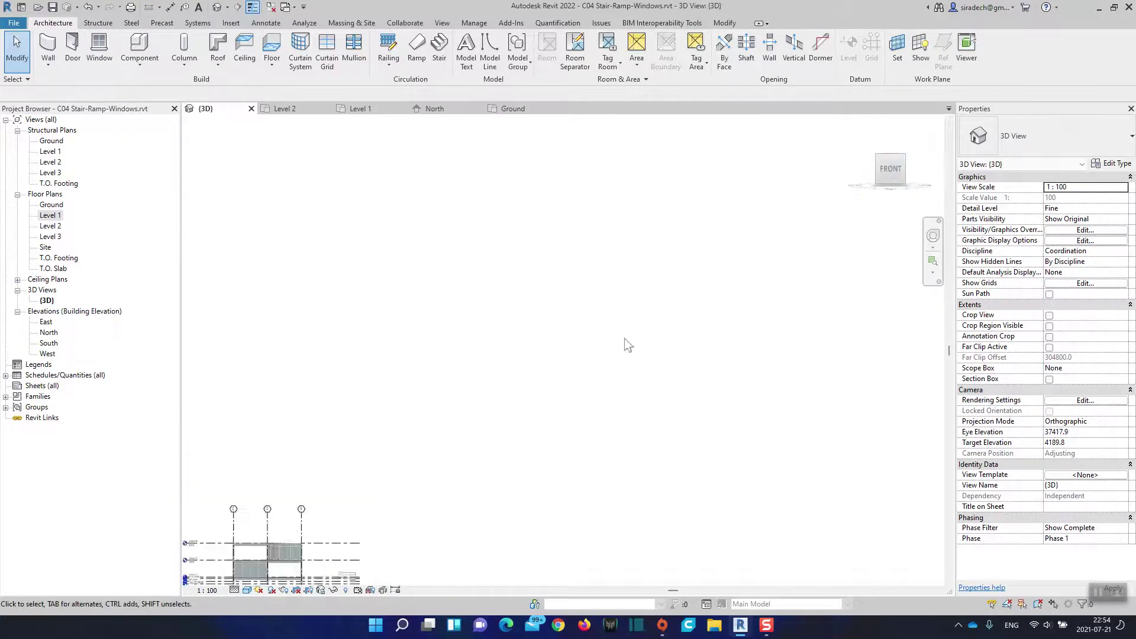
pyautogui.scroll(2, 620, 382)
pyautogui.scroll(2, 598, 416)
pyautogui.scroll(2, 597, 416)
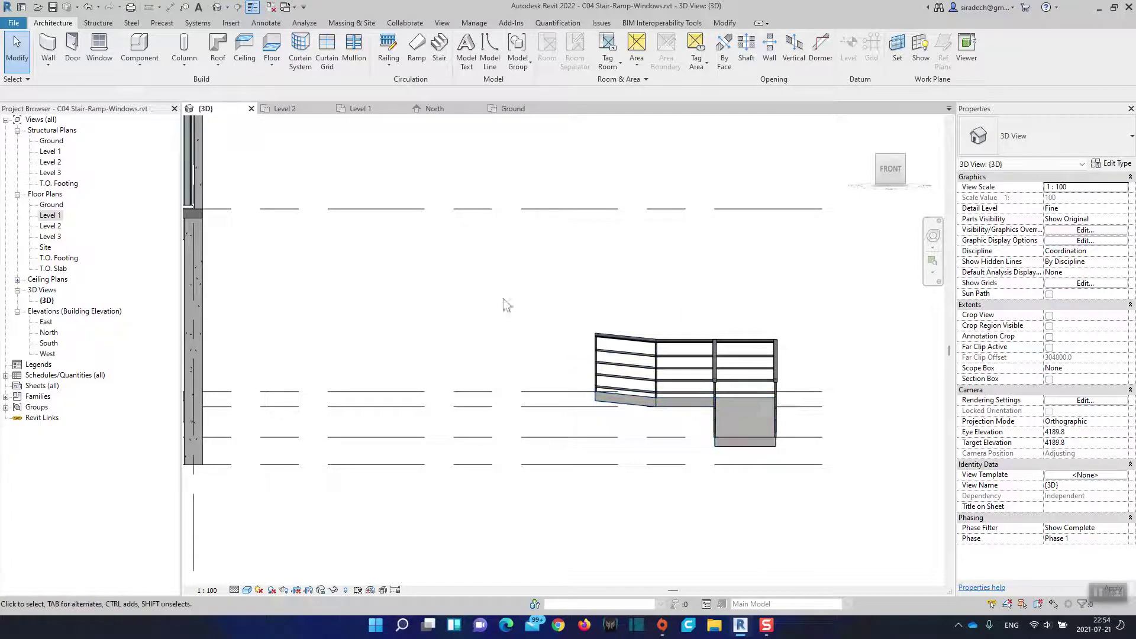
# Flip the ramp's direction back in the Level 1 plan and return to 3D.
pyautogui.click(374, 113)
pyautogui.click(536, 212)
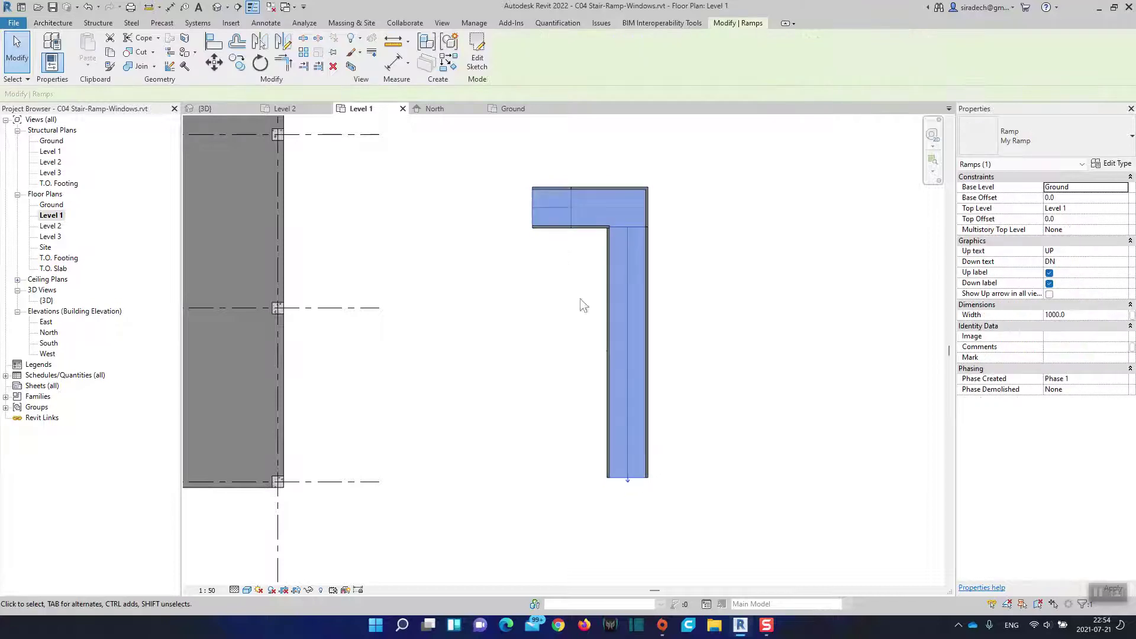
pyautogui.click(628, 482)
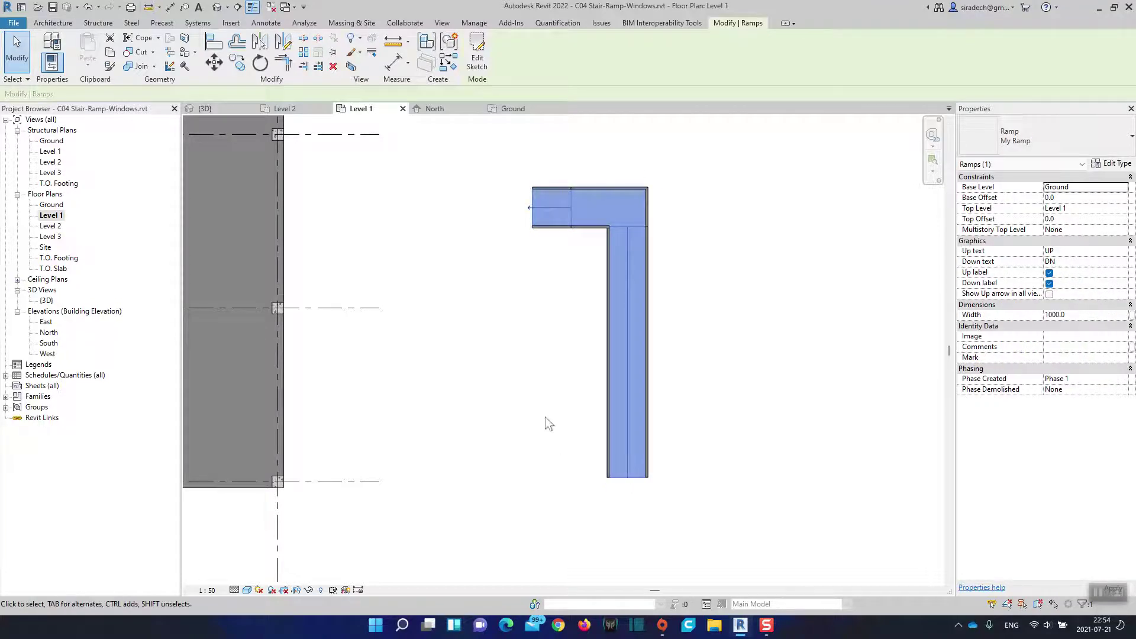
pyautogui.click(225, 112)
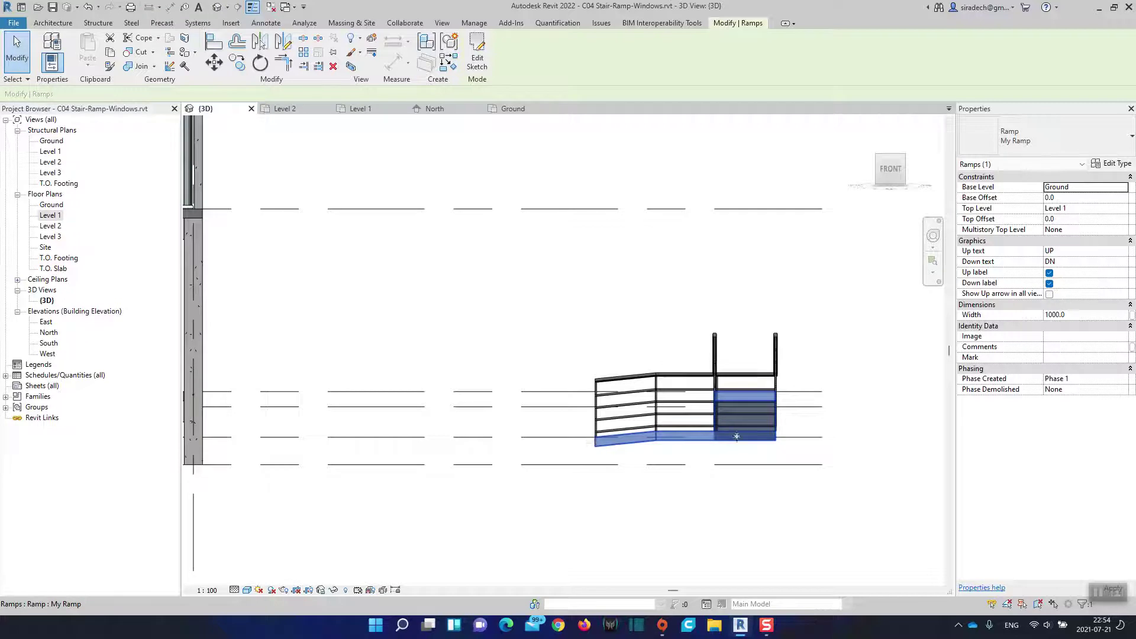
pyautogui.click(699, 489)
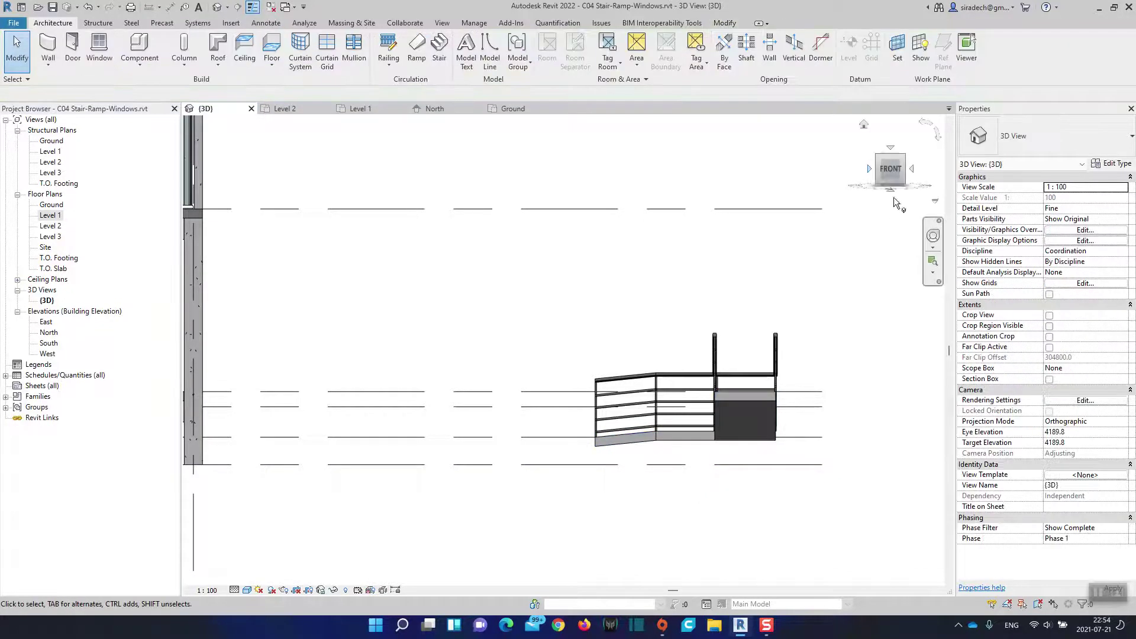
# View the ramp from an isometric corner and select its railing to confirm the 900mm Pipe type.
pyautogui.click(880, 160)
pyautogui.scroll(4, 595, 227)
pyautogui.scroll(2, 533, 254)
pyautogui.scroll(3, 498, 270)
pyautogui.scroll(3, 497, 270)
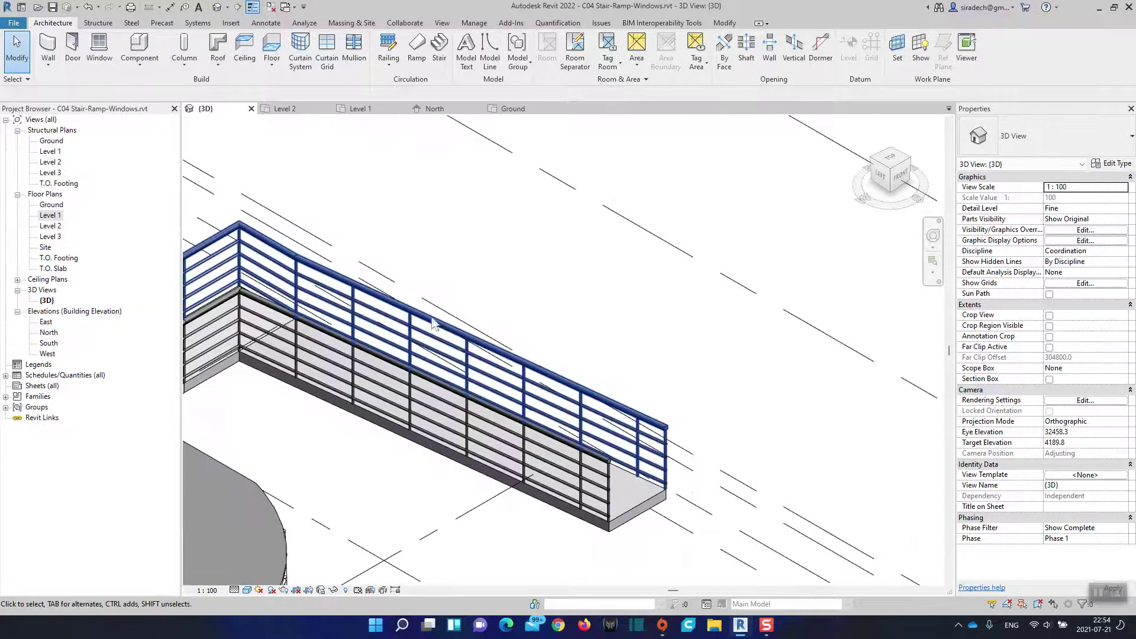
pyautogui.click(503, 359)
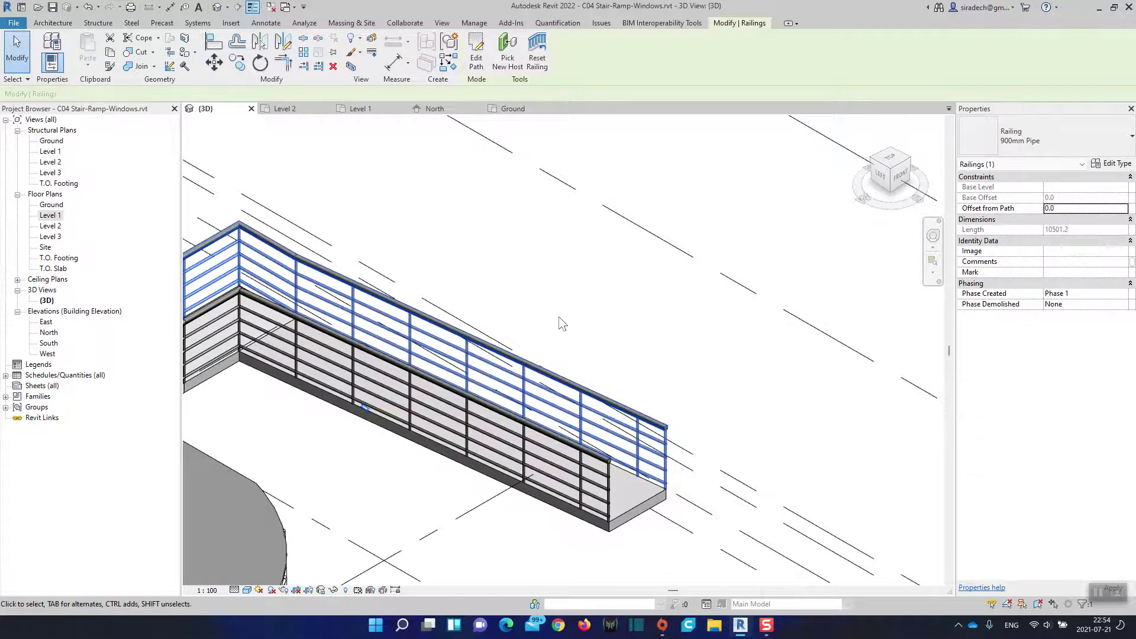
pyautogui.scroll(-2, 559, 317)
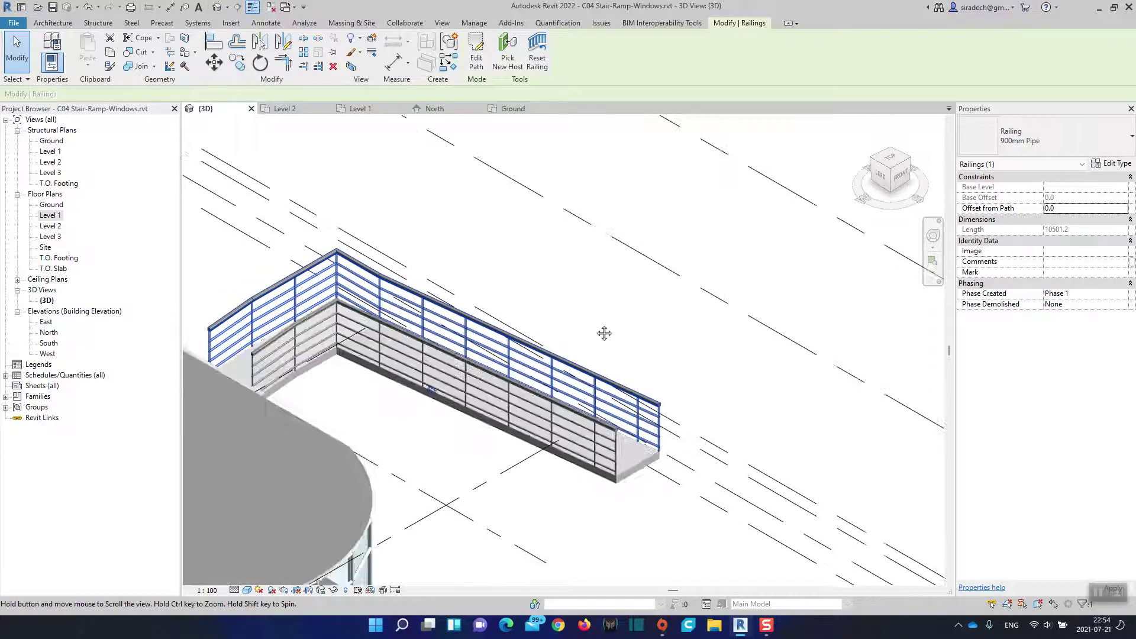
pyautogui.scroll(1, 644, 337)
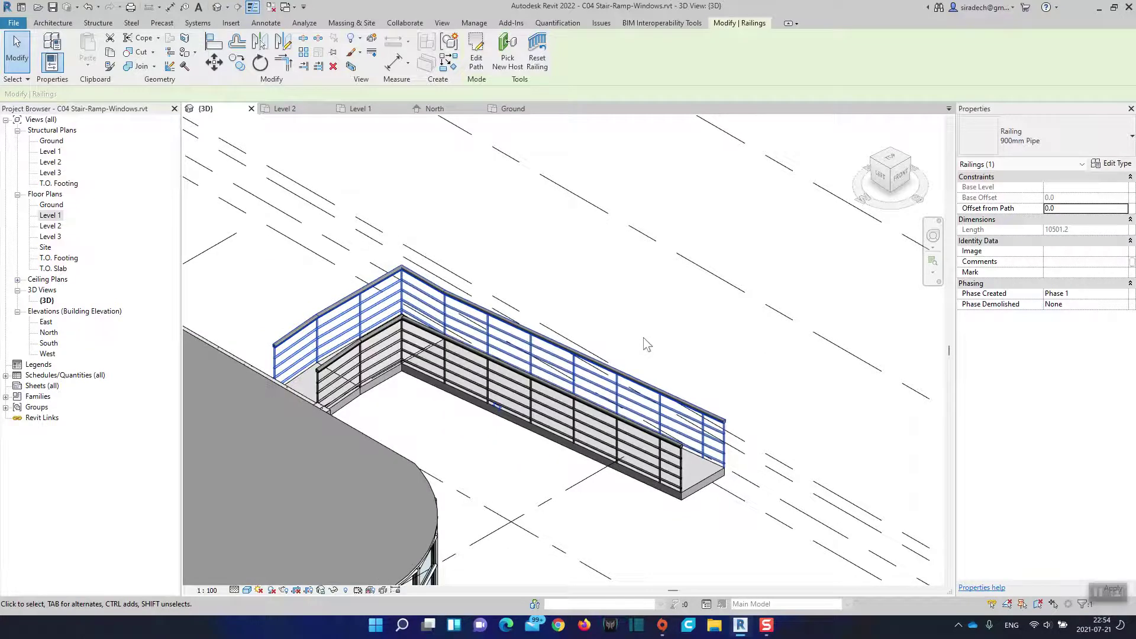